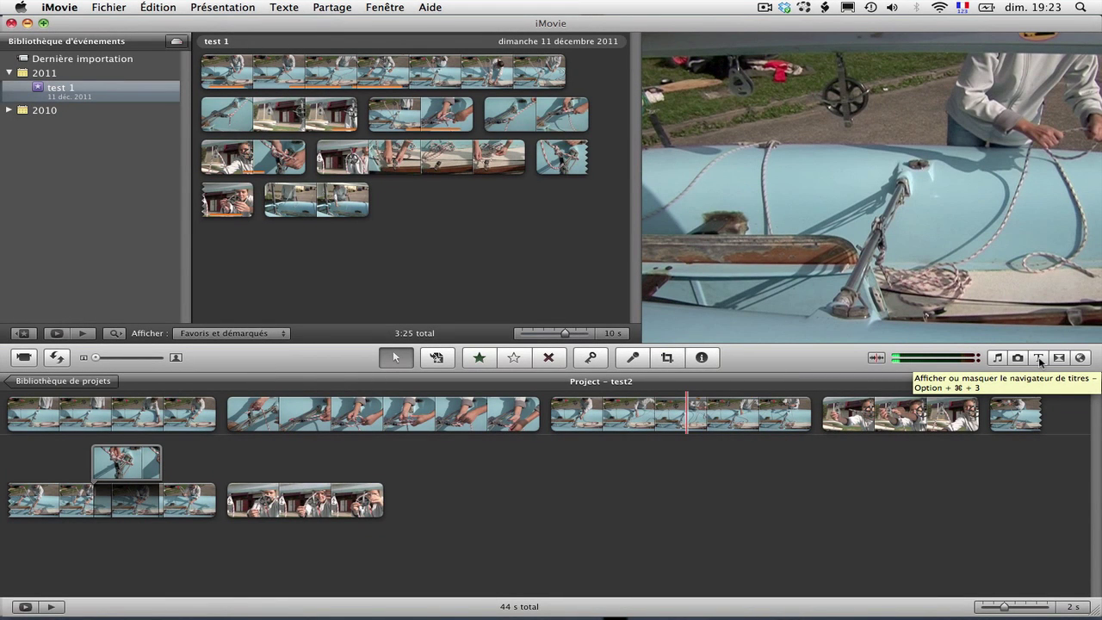
# Add a Déviation latérale title at the very beginning of the project, on the Étoiles background.
pyautogui.click(1038, 358)
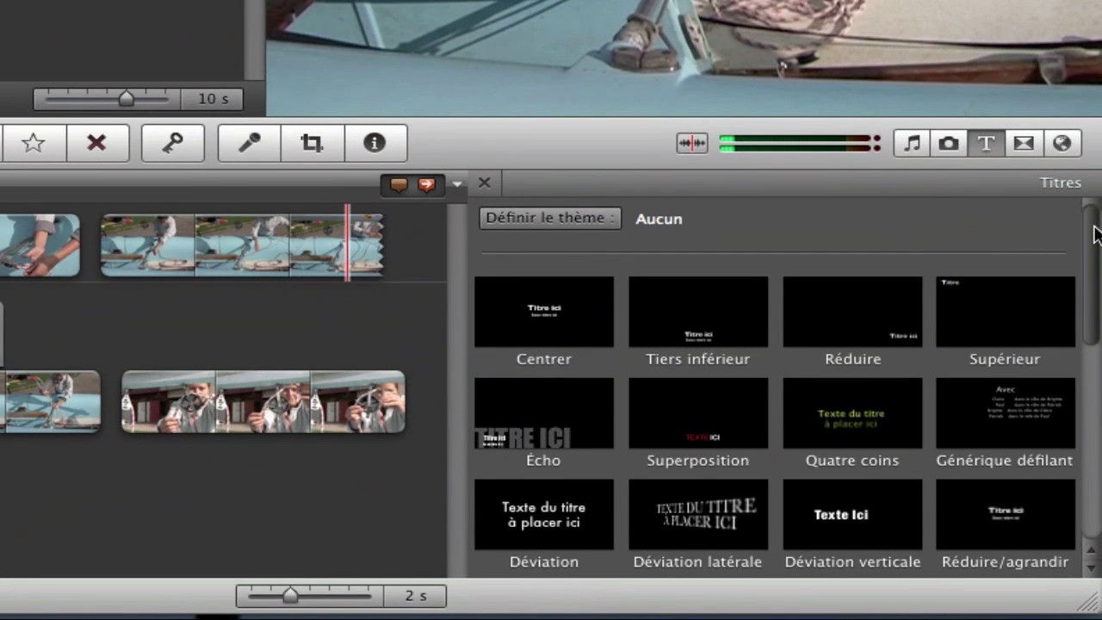
pyautogui.moveTo(1095, 234); pyautogui.dragTo(1092, 258)
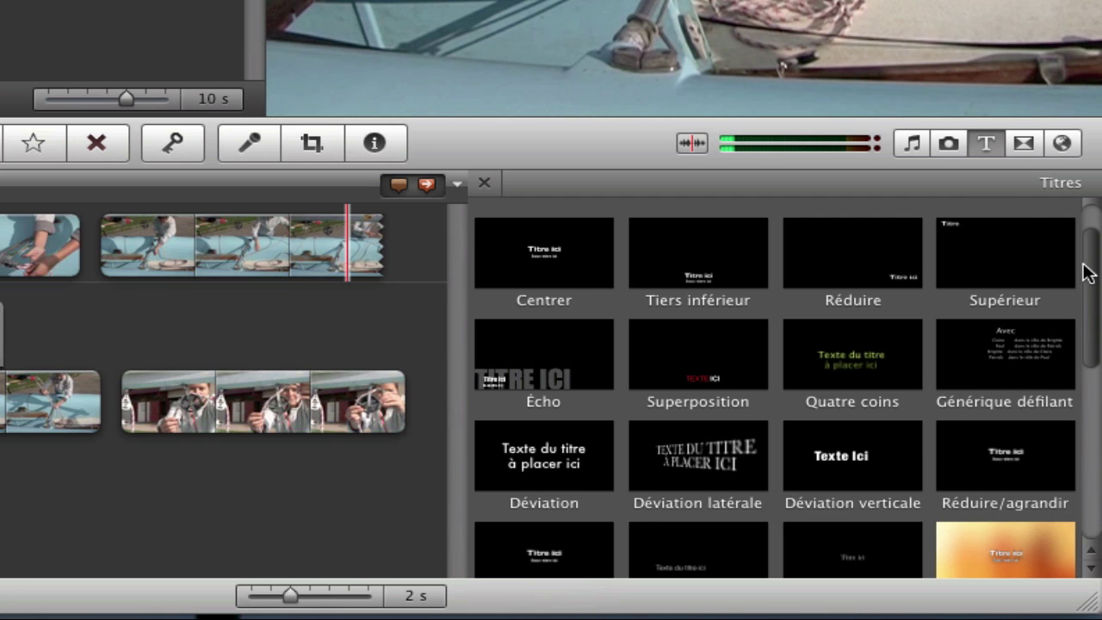
pyautogui.moveTo(1089, 272); pyautogui.dragTo(1092, 331)
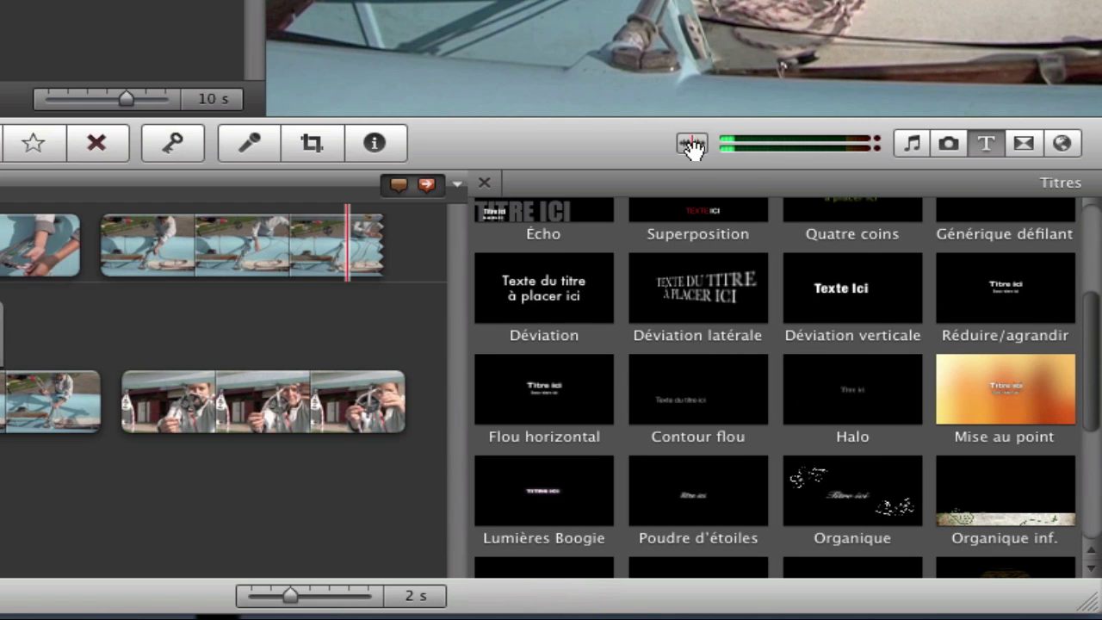
pyautogui.moveTo(699, 344); pyautogui.dragTo(0, 425)
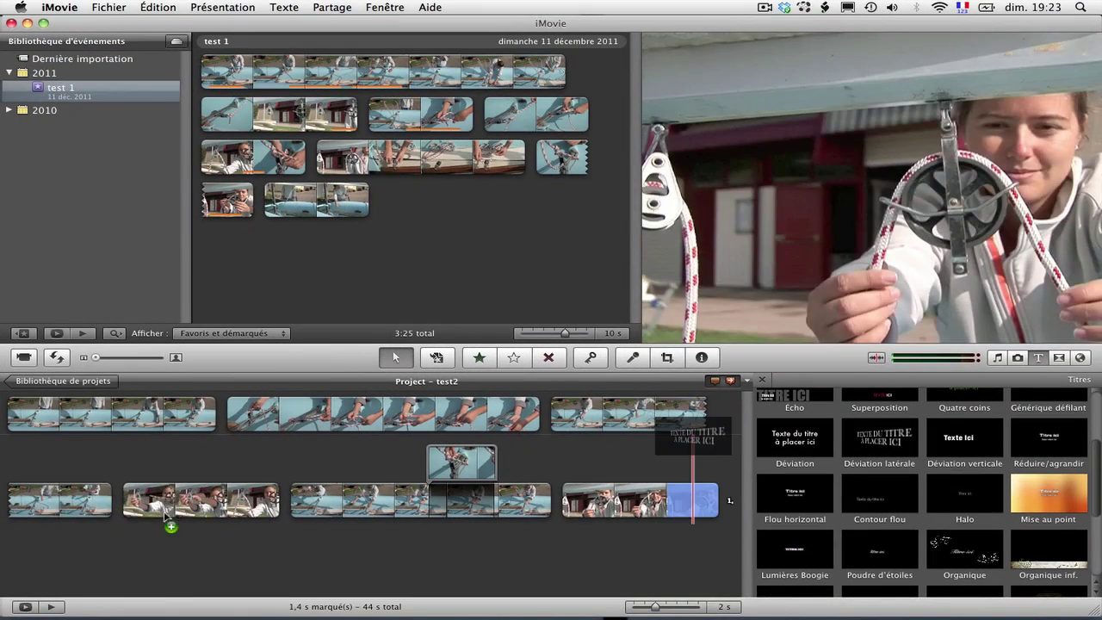
pyautogui.moveTo(169, 514); pyautogui.dragTo(6, 416)
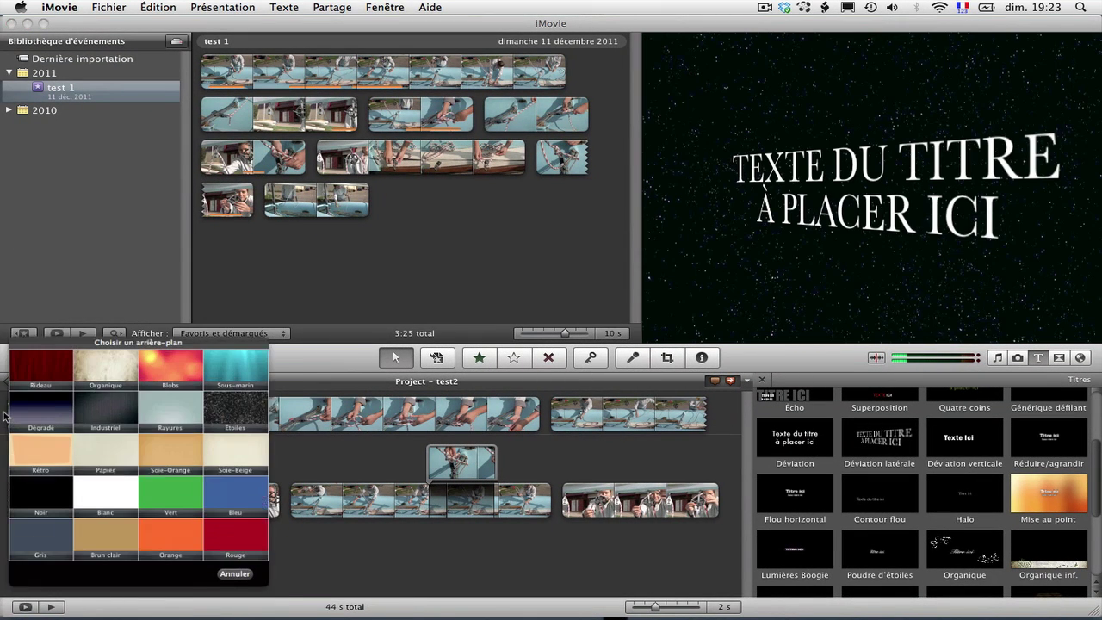
pyautogui.click(248, 402)
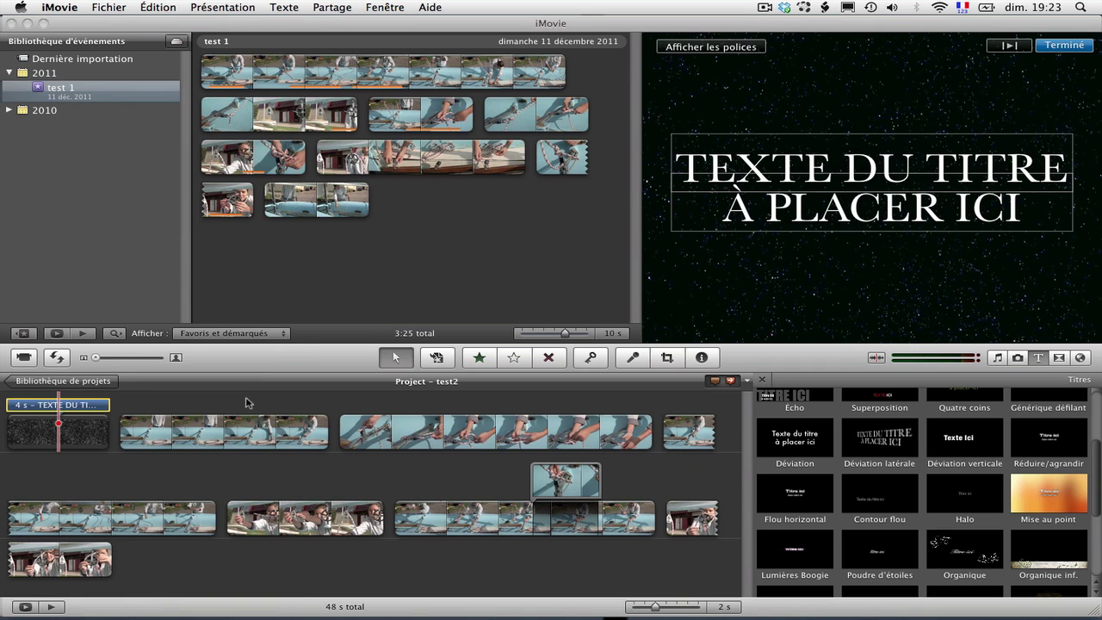
# Replace the first line of the opening title with "Formation iMovie".
pyautogui.doubleClick(91, 405)
pyautogui.click(827, 152)
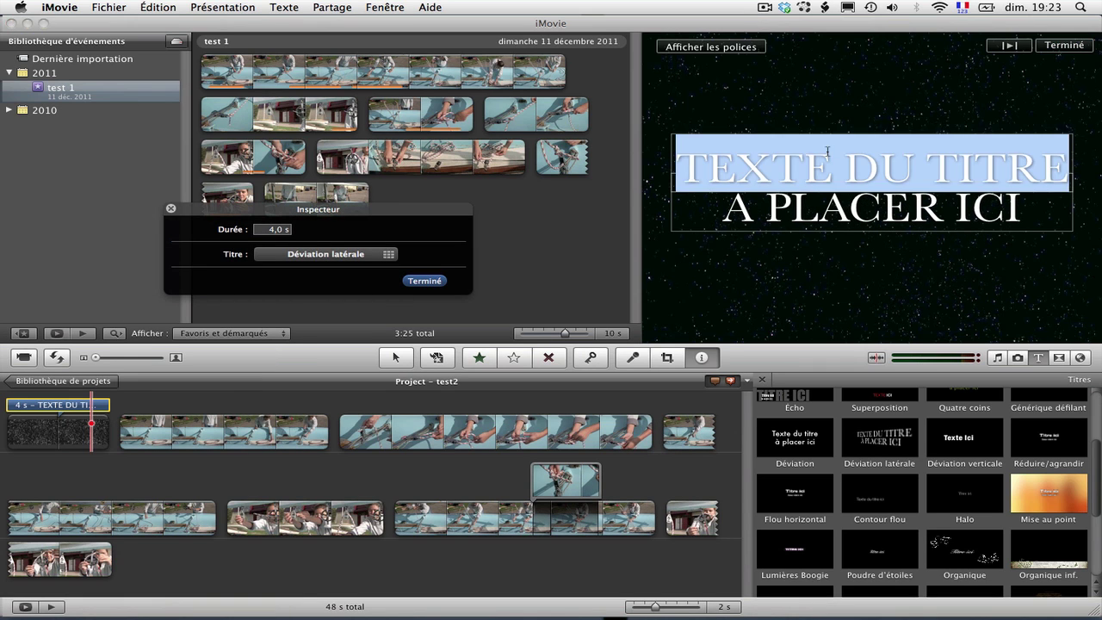
pyautogui.press('BackSpace')
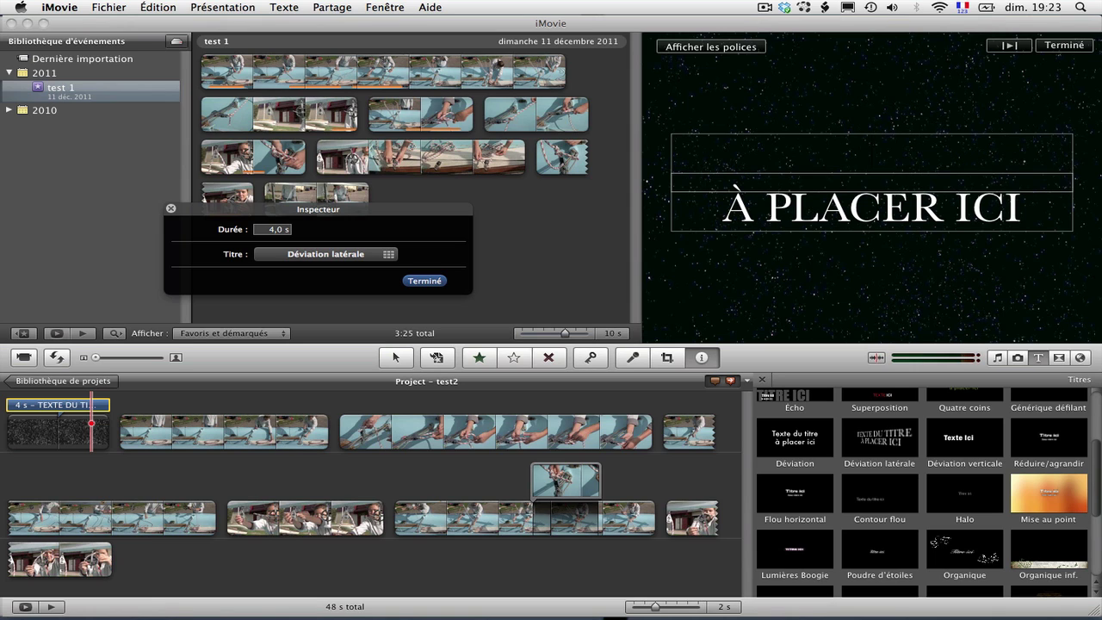
pyautogui.write('Formatu')
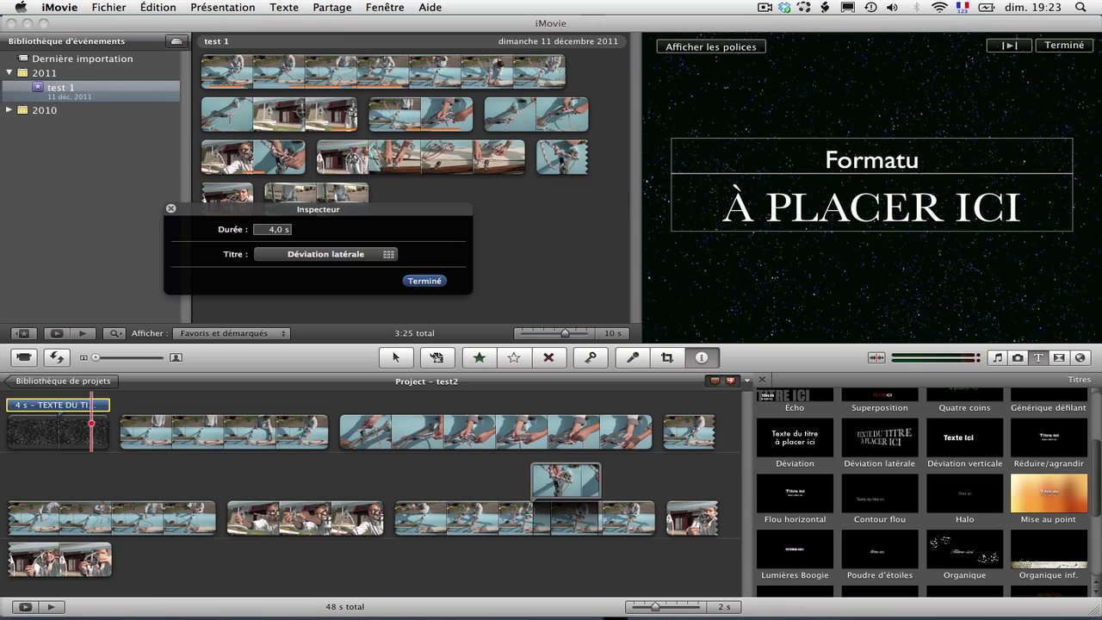
pyautogui.press('BackSpace')
pyautogui.write('ion')
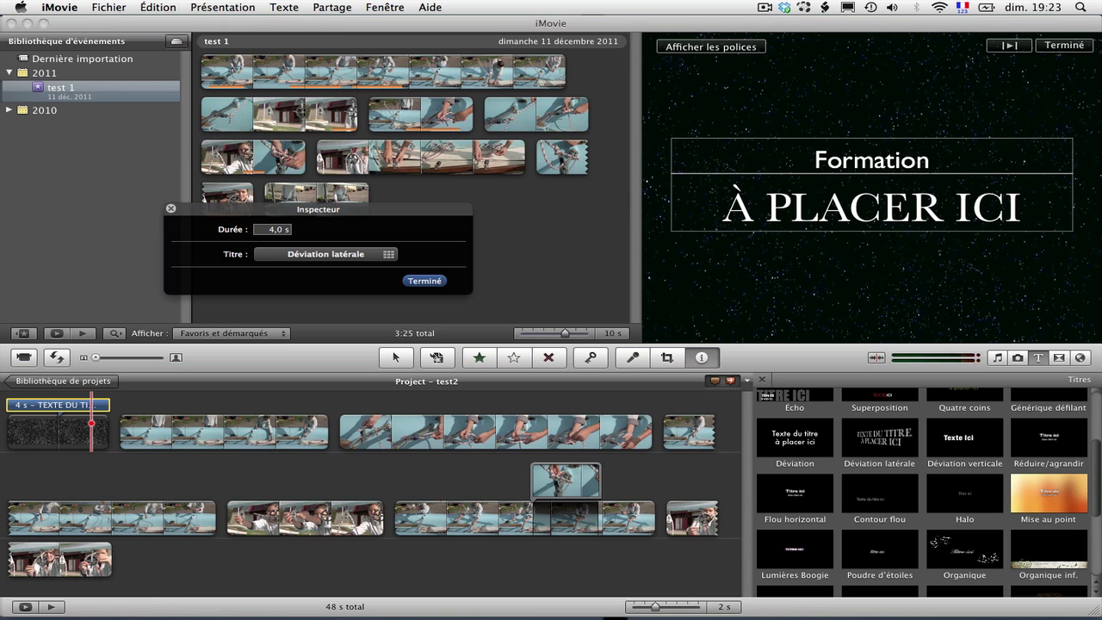
pyautogui.write(' i')
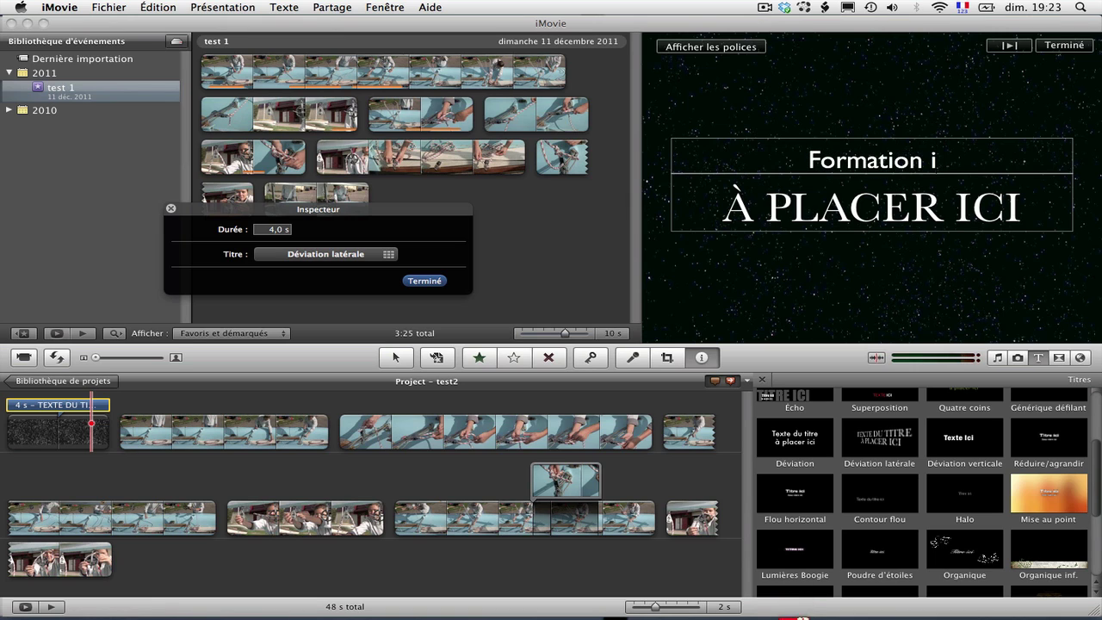
pyautogui.write('Movie')
# Replace the second line of the opening title with "UNPIDF" and play the title back.
pyautogui.click(942, 205)
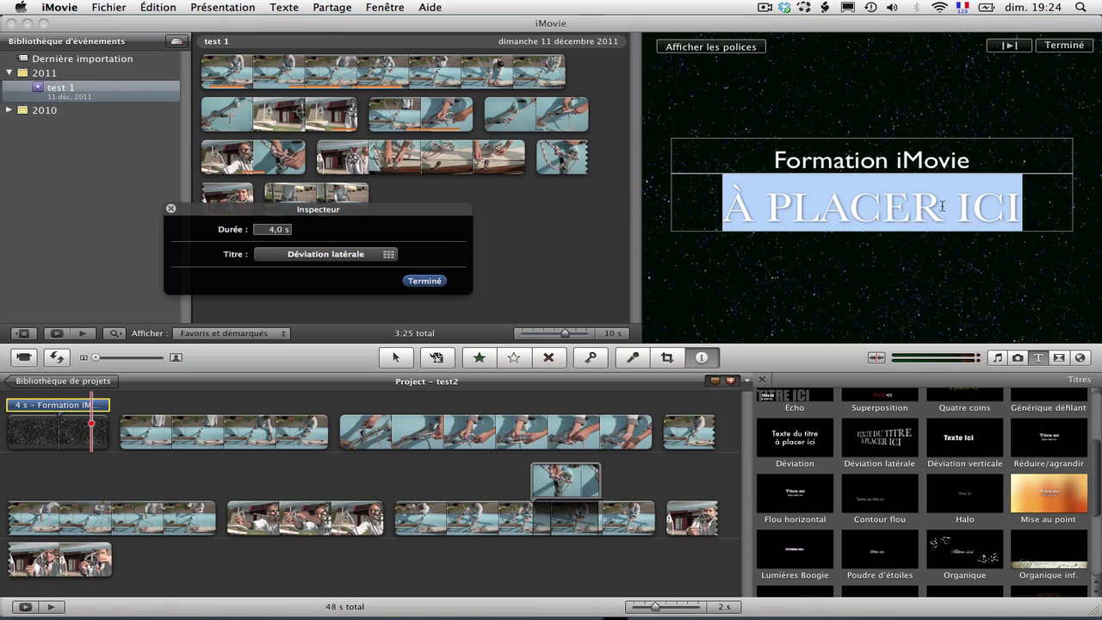
pyautogui.press('BackSpace')
pyautogui.write('U')
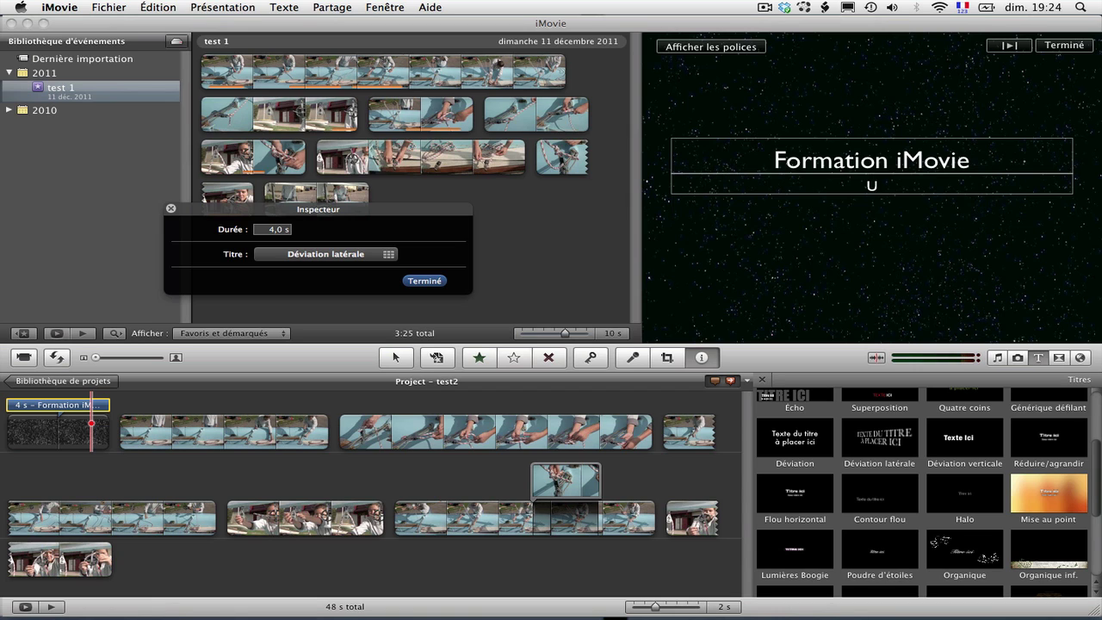
pyautogui.write('NPIDF')
pyautogui.click(424, 281)
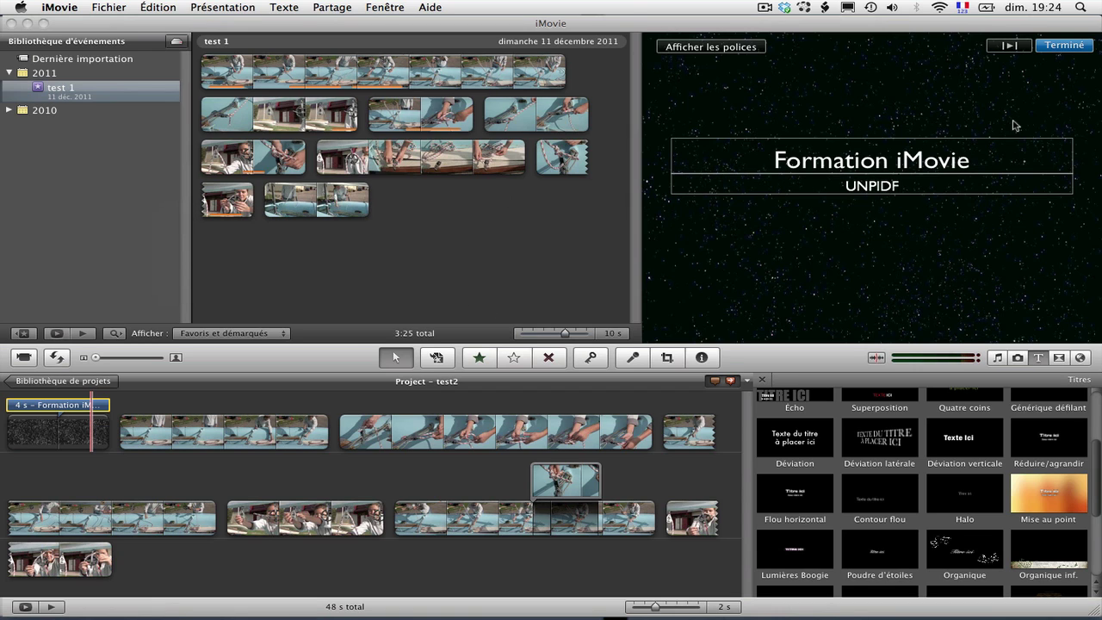
pyautogui.click(1065, 46)
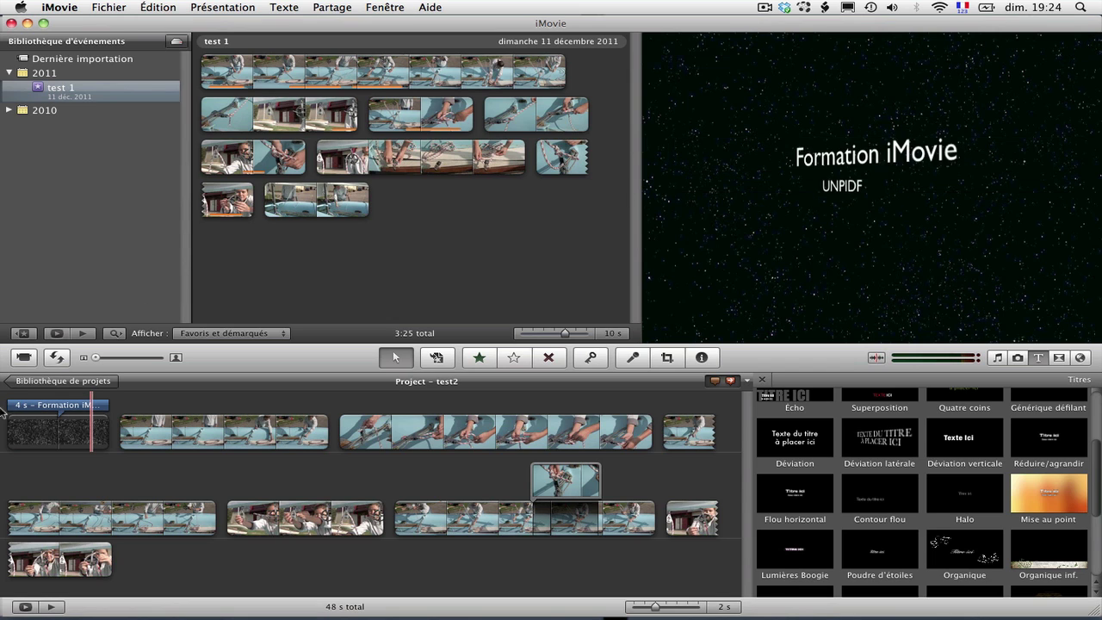
pyautogui.press('space')
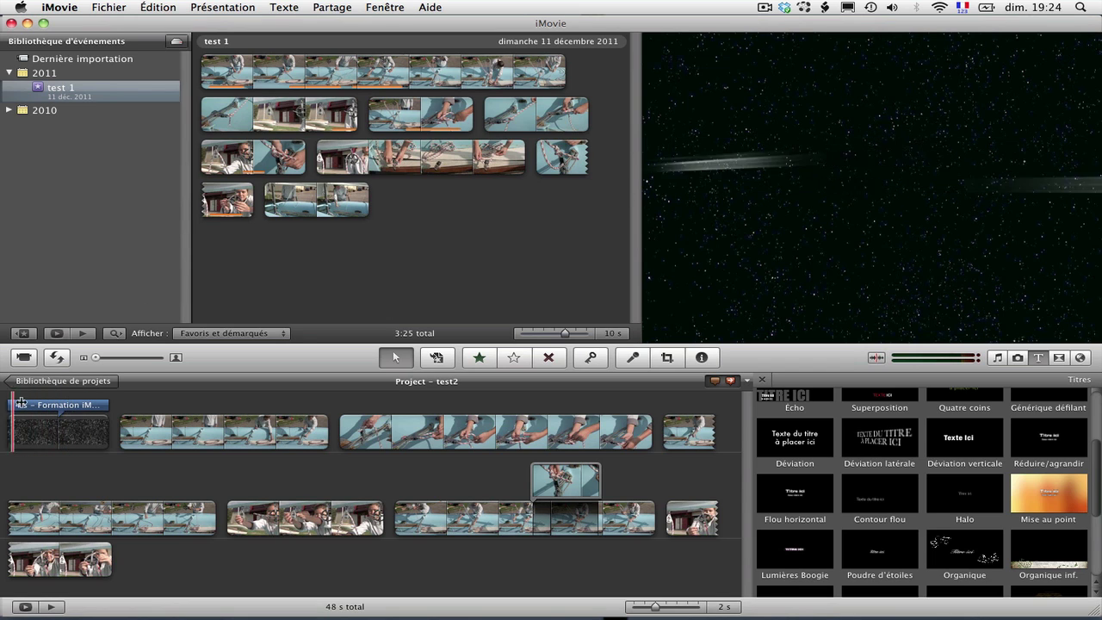
# Shorten the opening title to 2.5 s over the star background and play it back.
pyautogui.doubleClick(24, 406)
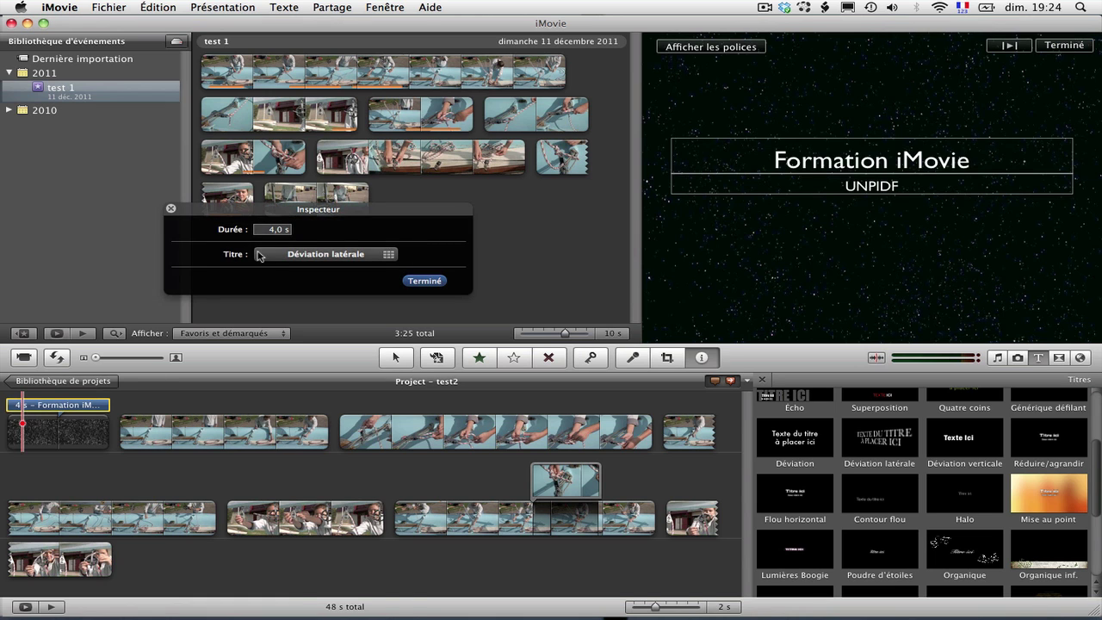
pyautogui.press('space')
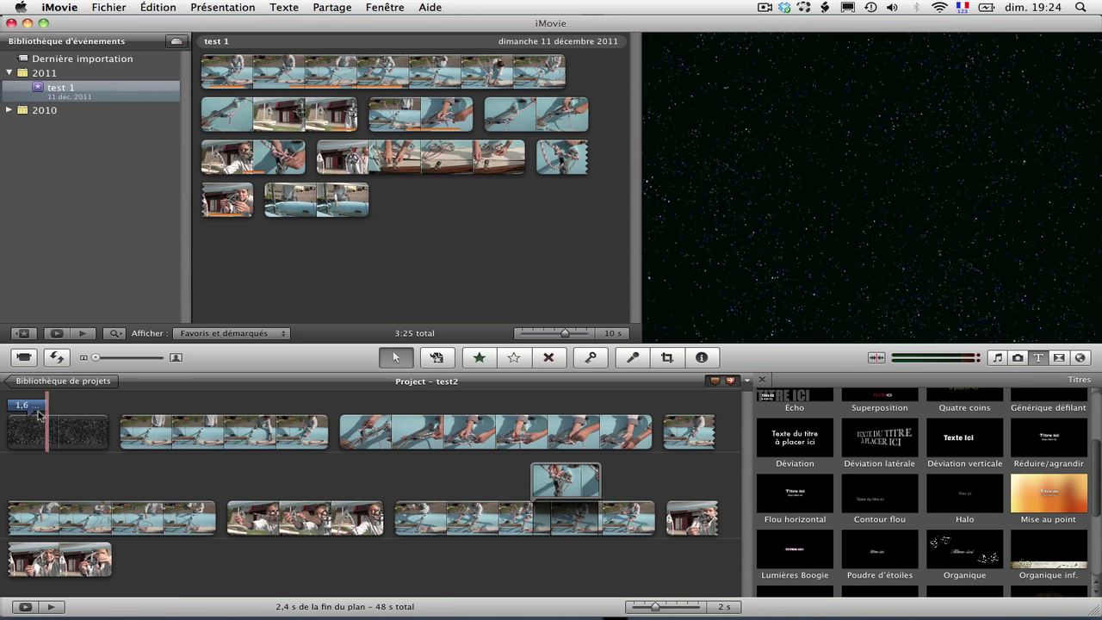
pyautogui.moveTo(38, 413); pyautogui.dragTo(76, 419)
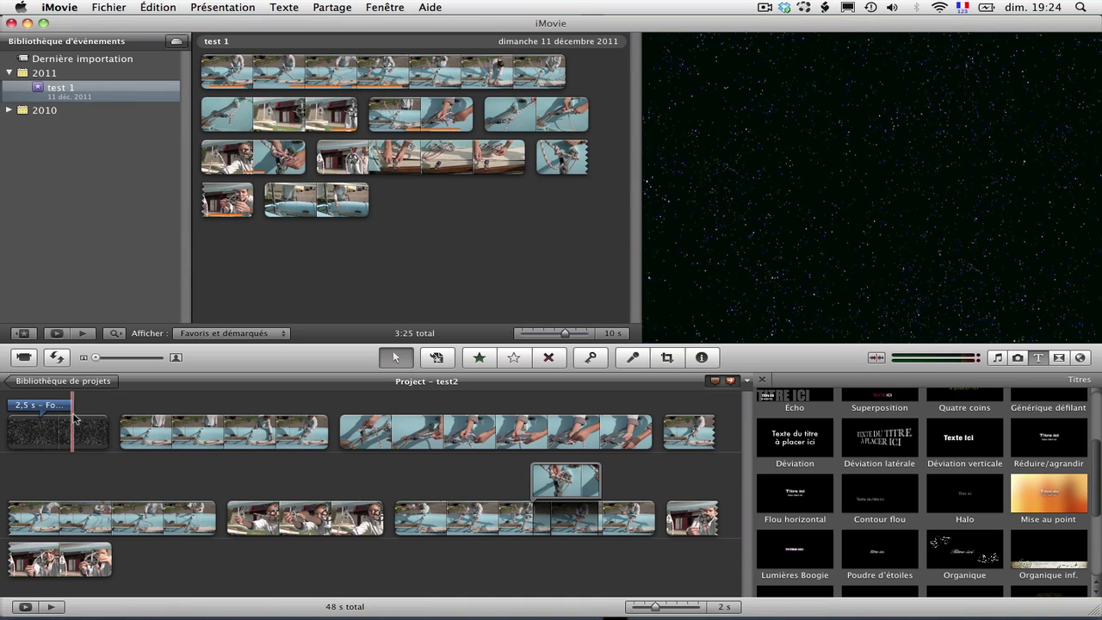
pyautogui.click(10, 420)
pyautogui.press('space')
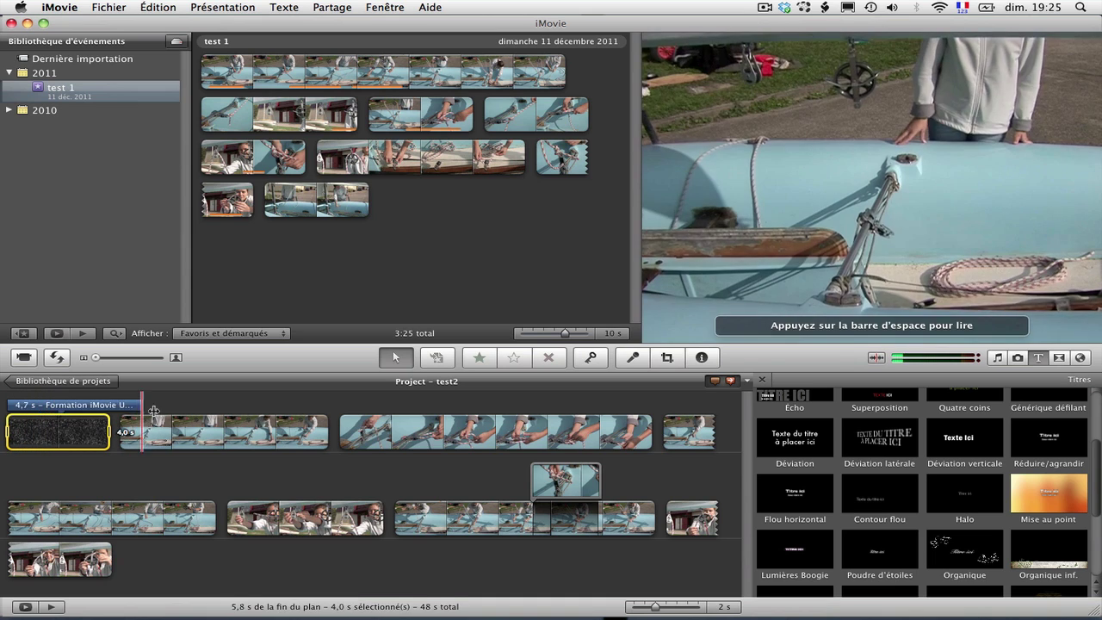
# Extend the opening title to 5 s so it overlaps the first boat clip, and preview the overlap.
pyautogui.moveTo(140, 406); pyautogui.dragTo(154, 406)
pyautogui.click(1, 404)
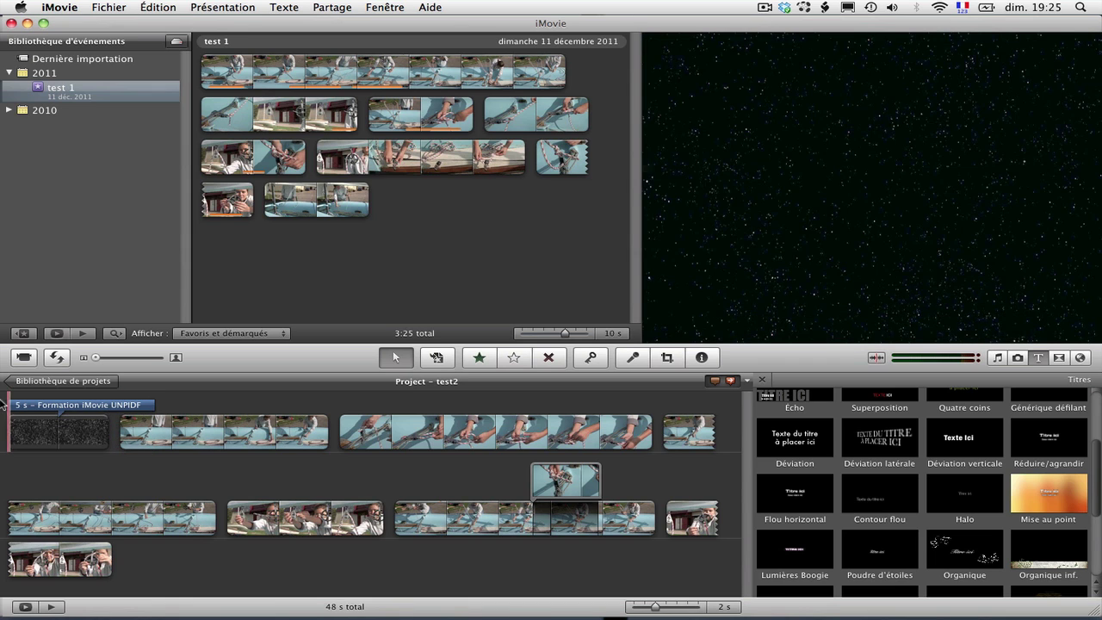
pyautogui.press('space')
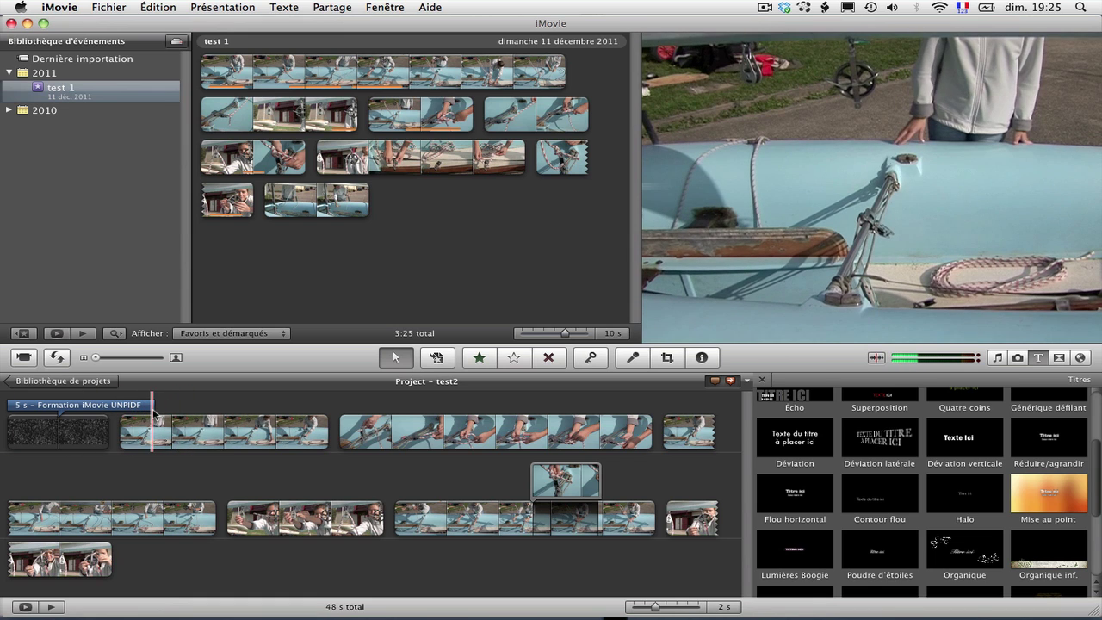
# Shorten the opening title to 2.3 s so it ends within the star background, and preview the beginning.
pyautogui.moveTo(153, 406); pyautogui.dragTo(67, 407)
pyautogui.press('space')
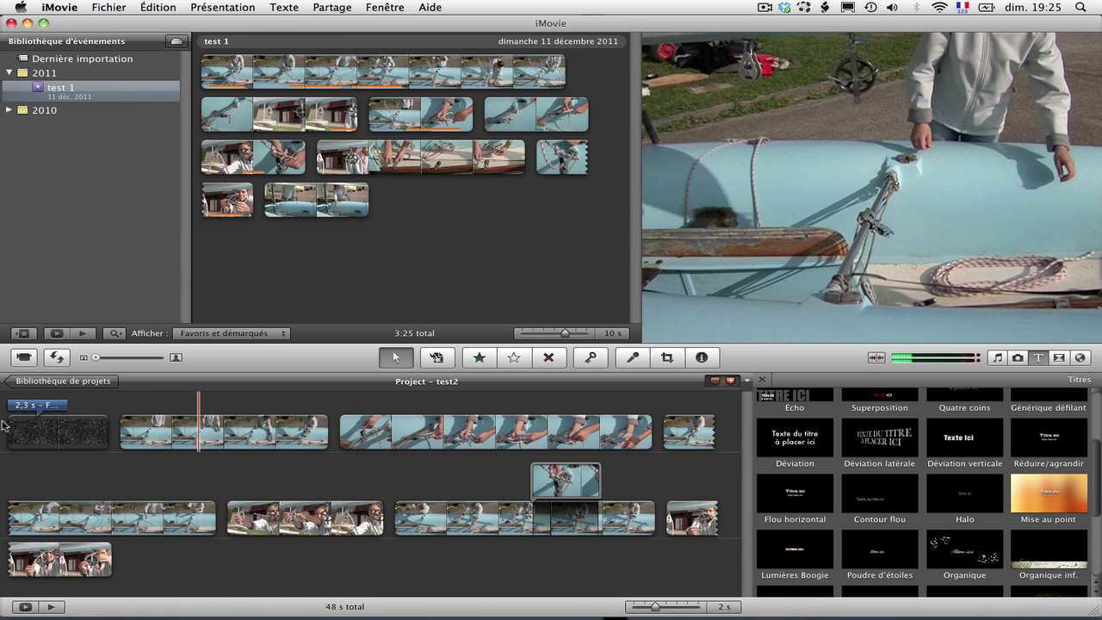
pyautogui.click(625, 431)
# Place an Organique inf. title lasting 3.3 s over the middle of the knot-tying clip.
pyautogui.moveTo(1098, 459); pyautogui.dragTo(1099, 502)
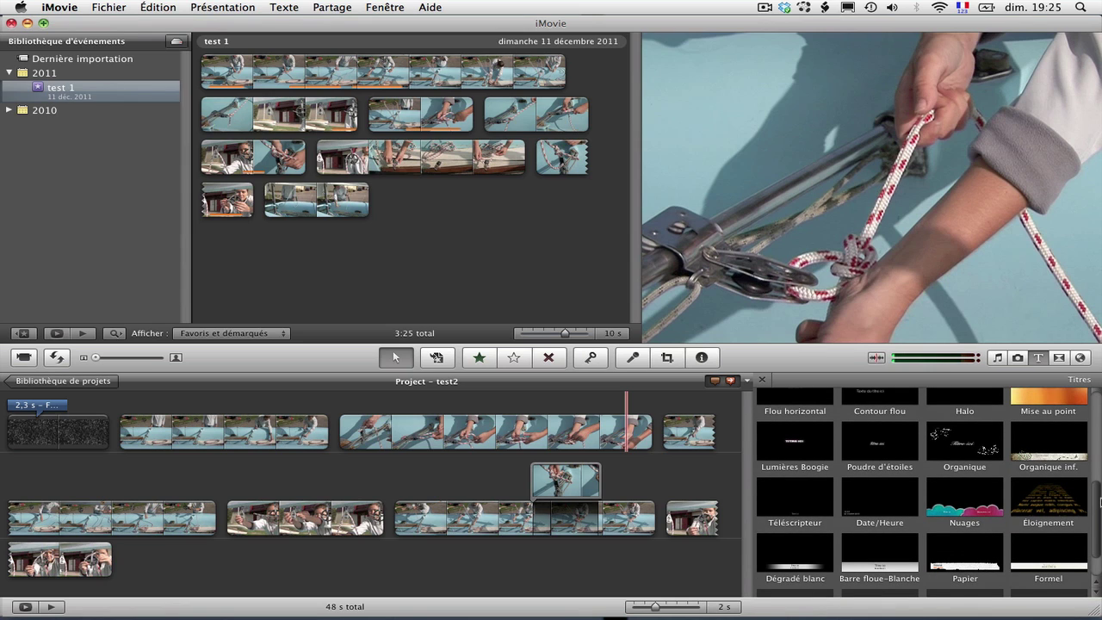
pyautogui.moveTo(1099, 498); pyautogui.dragTo(1099, 535)
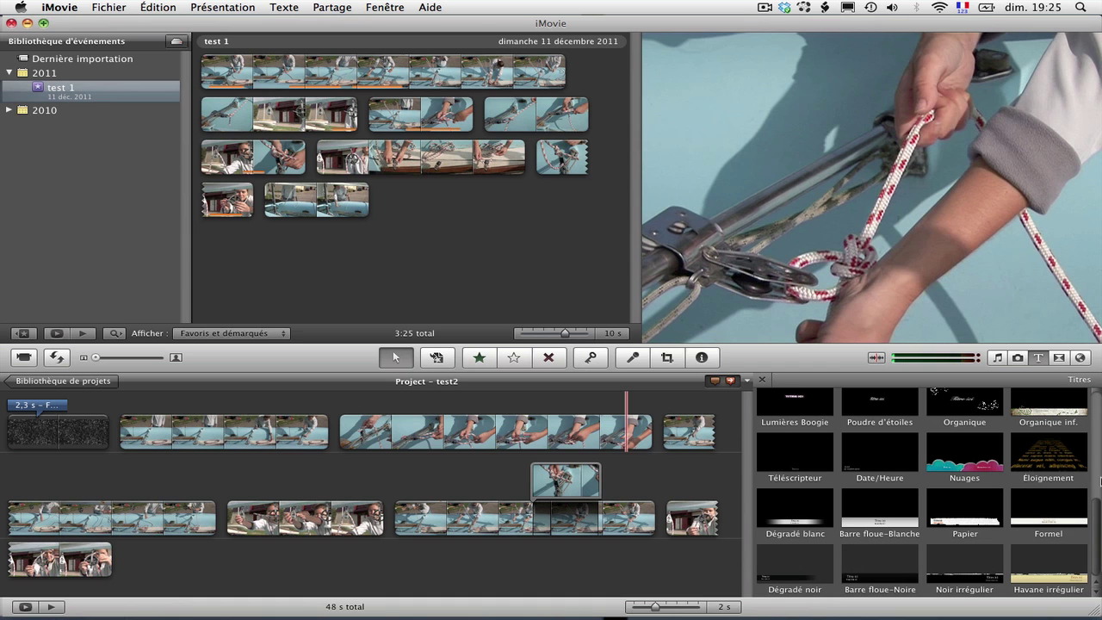
pyautogui.moveTo(1095, 510); pyautogui.dragTo(1094, 474)
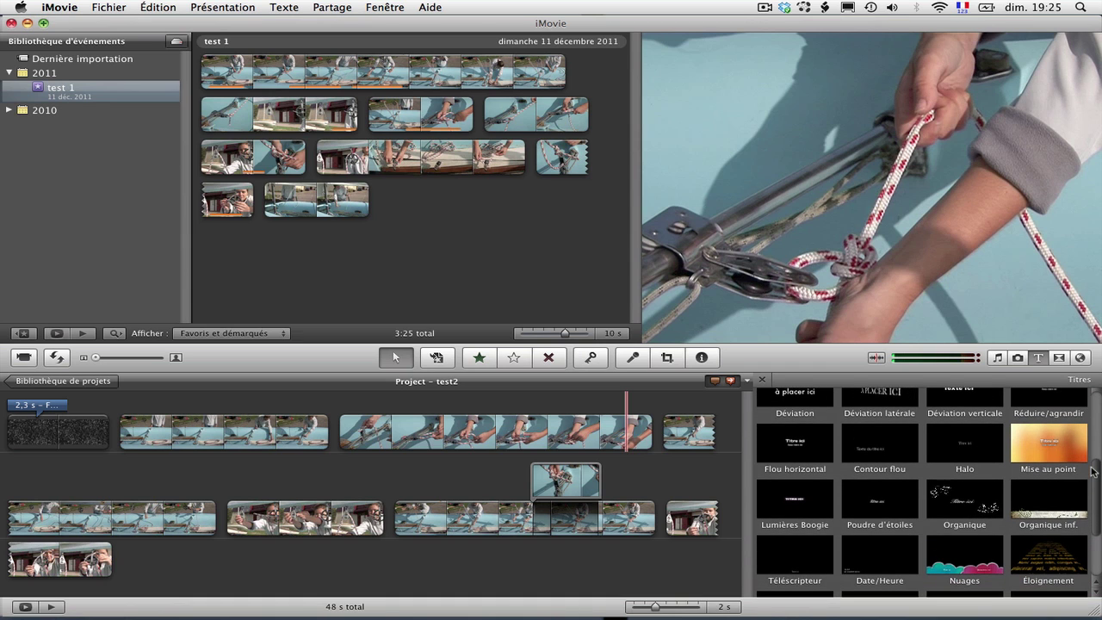
pyautogui.moveTo(1040, 498); pyautogui.dragTo(332, 433)
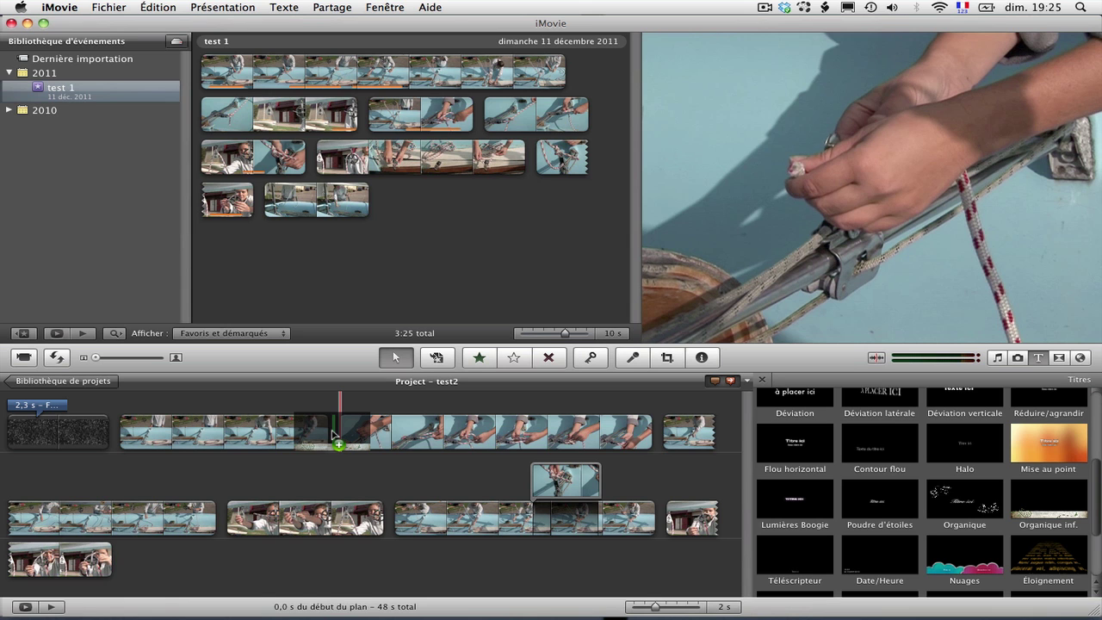
pyautogui.moveTo(333, 435); pyautogui.dragTo(594, 407)
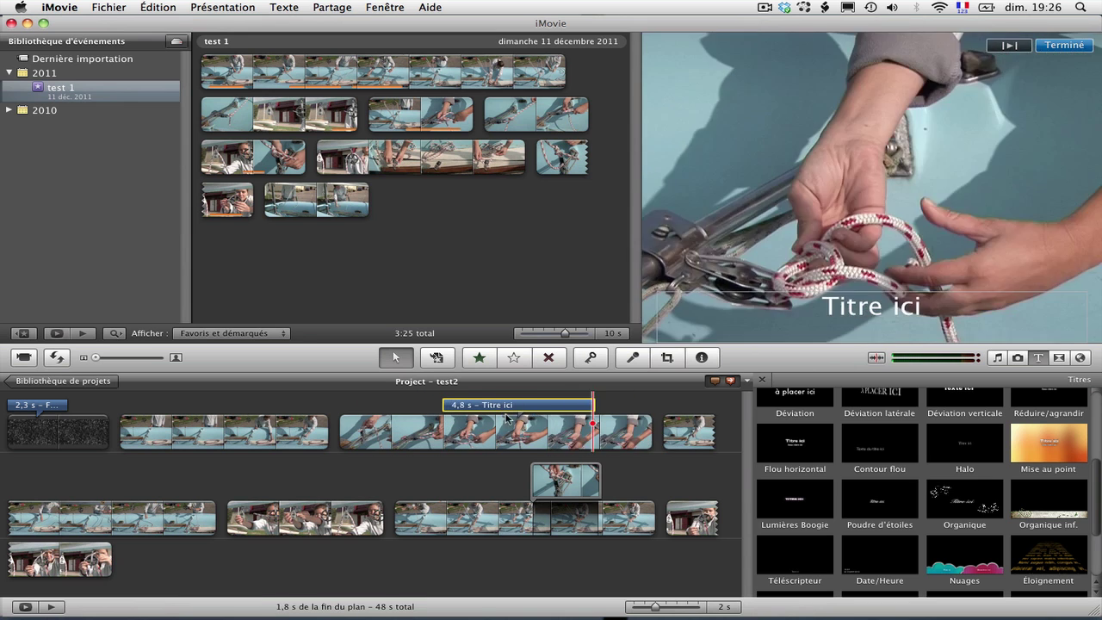
pyautogui.press('super+z')
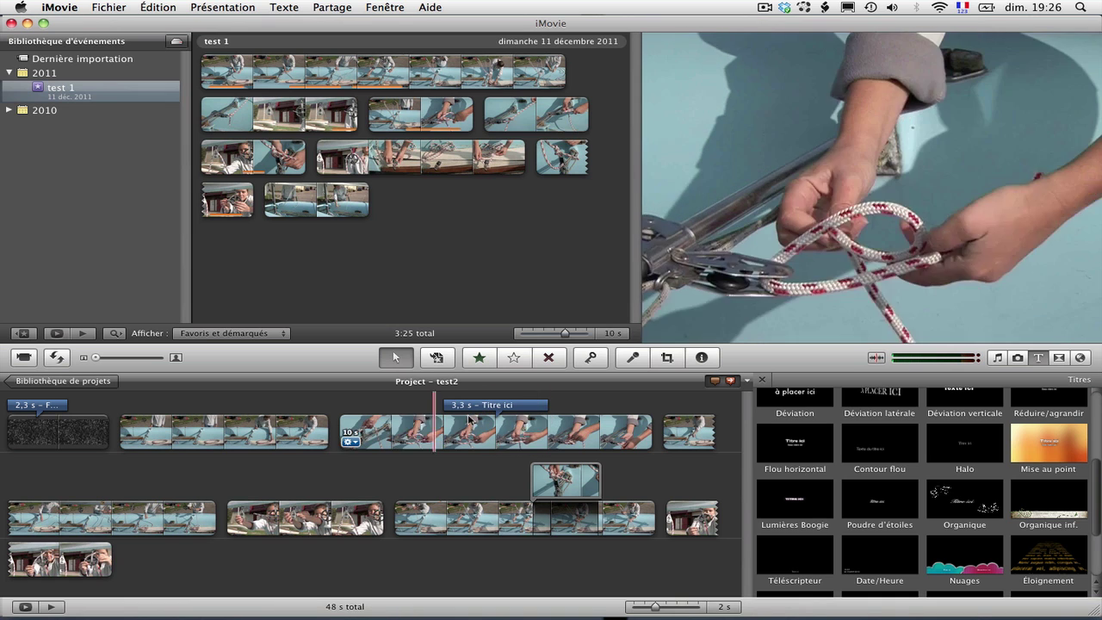
# Change the text of the title over the knot-tying clip to "Les noeuds marins" and play that passage.
pyautogui.doubleClick(465, 404)
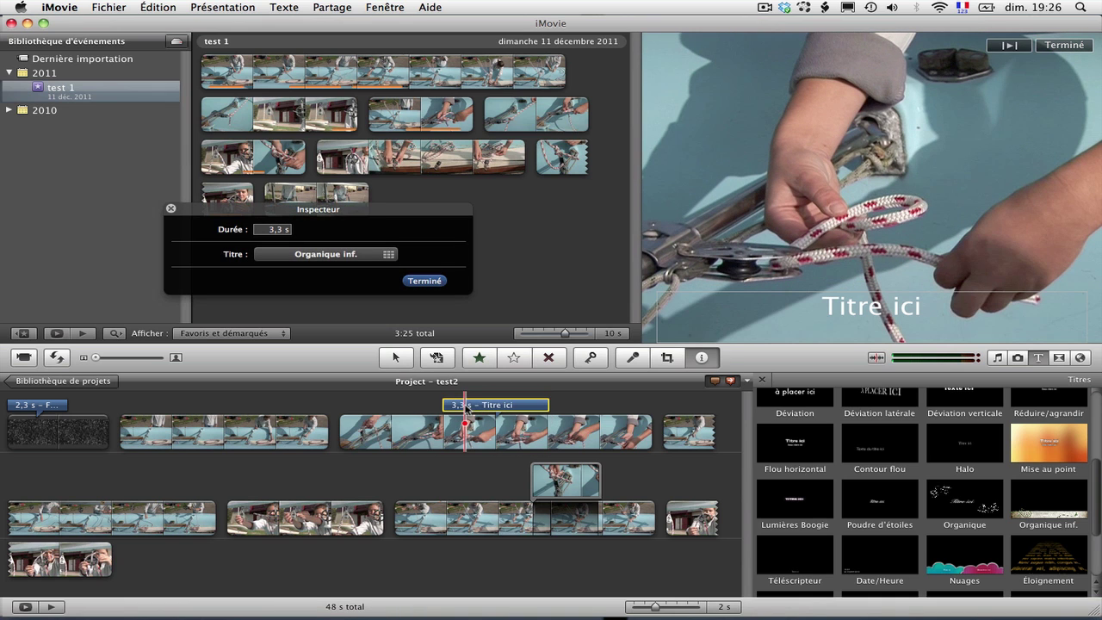
pyautogui.click(917, 309)
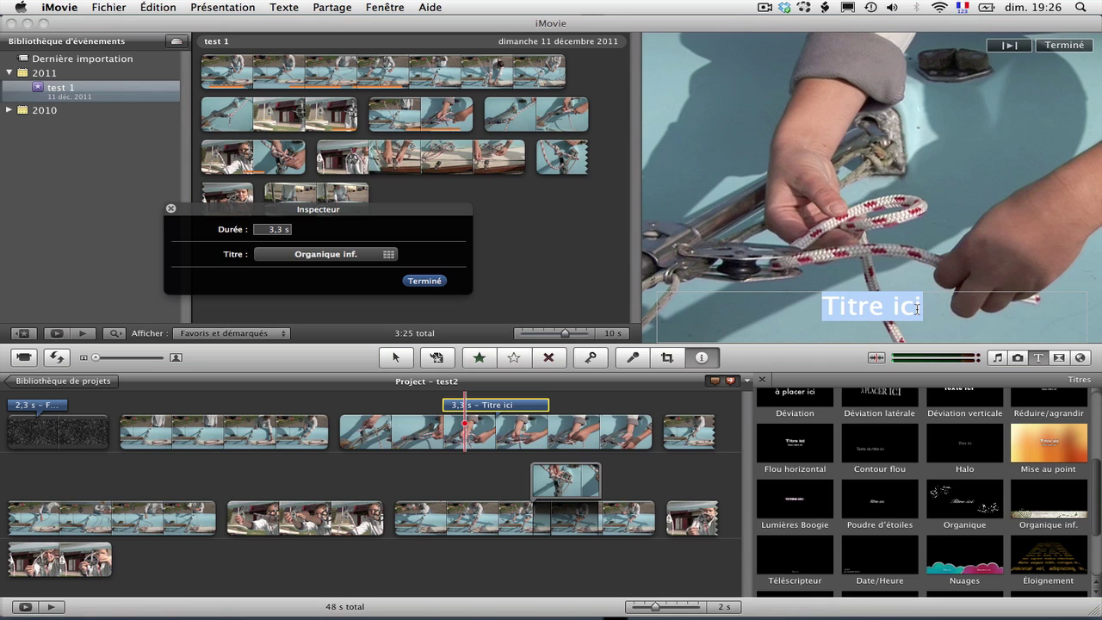
pyautogui.press('BackSpace')
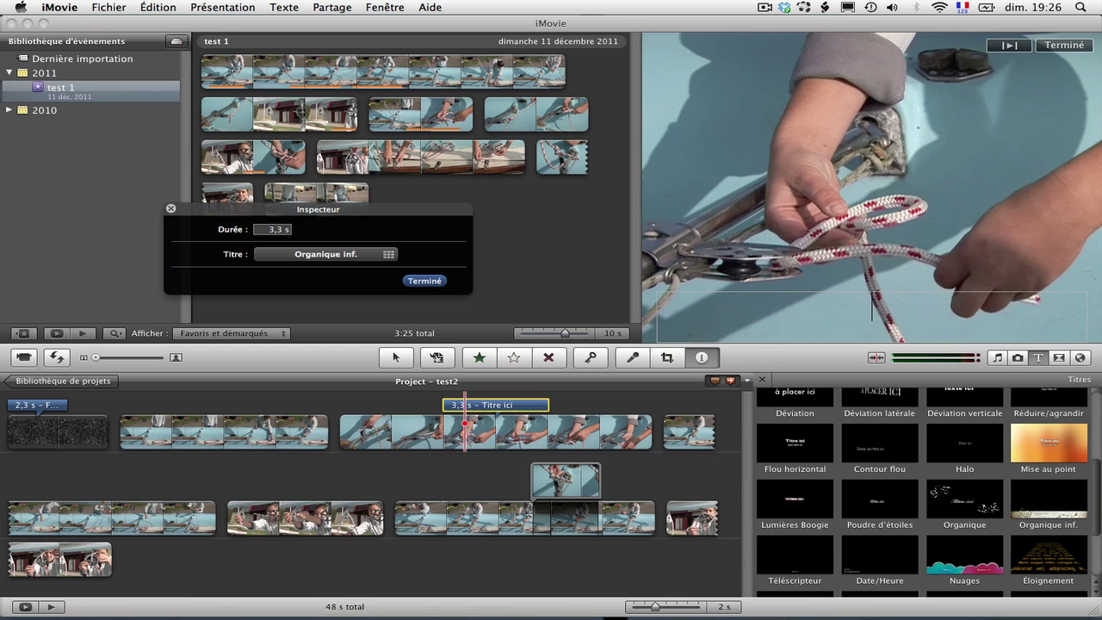
pyautogui.write('Les noeuds marins')
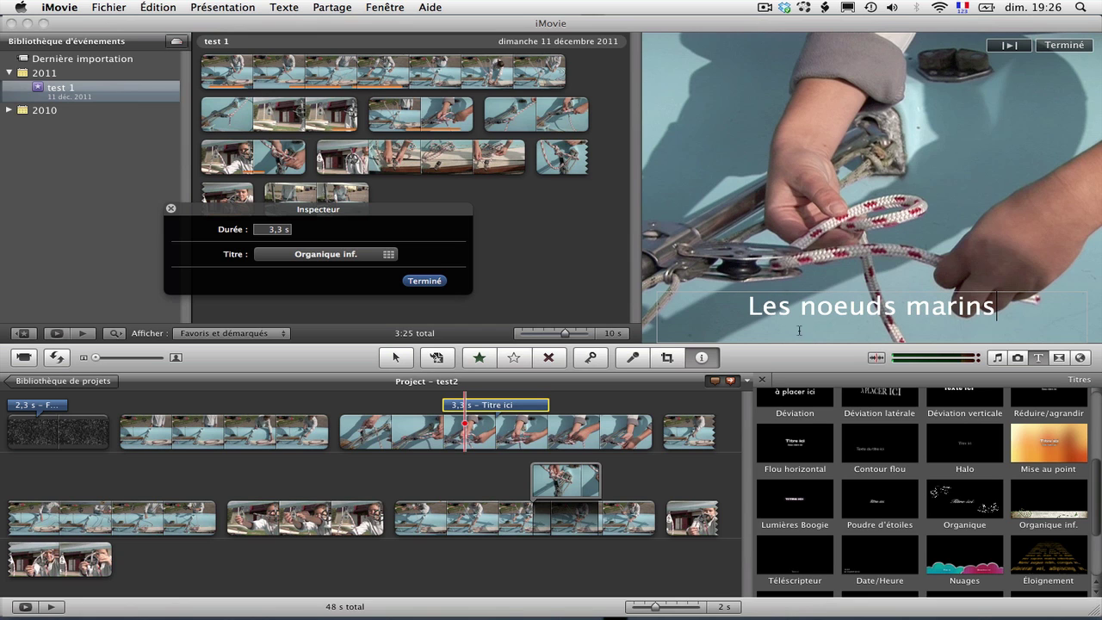
pyautogui.click(422, 282)
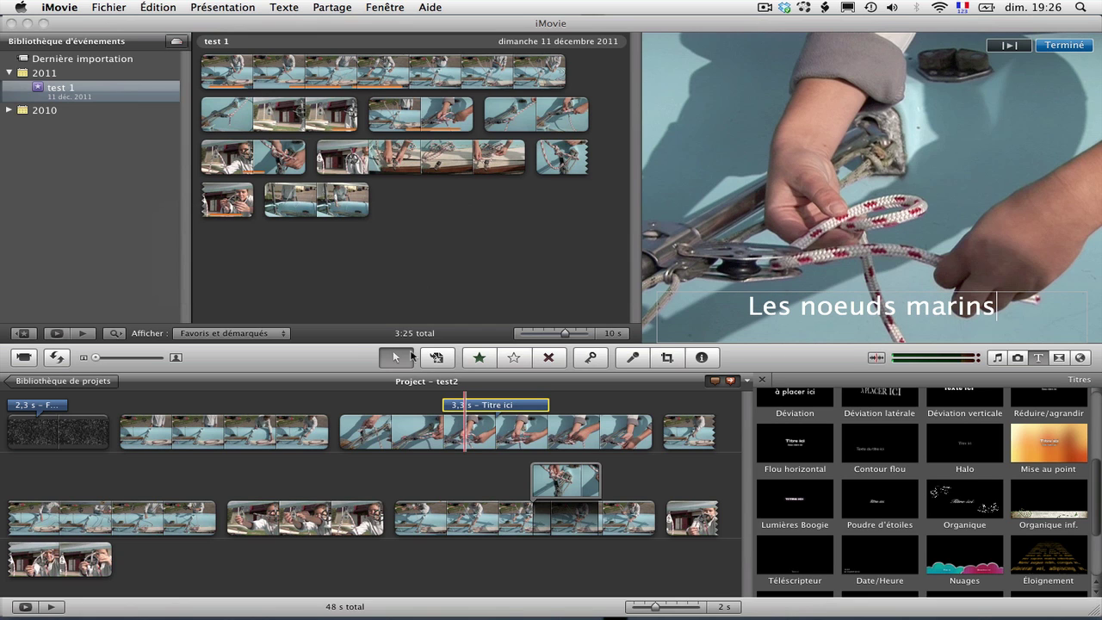
pyautogui.click(420, 414)
pyautogui.press('space')
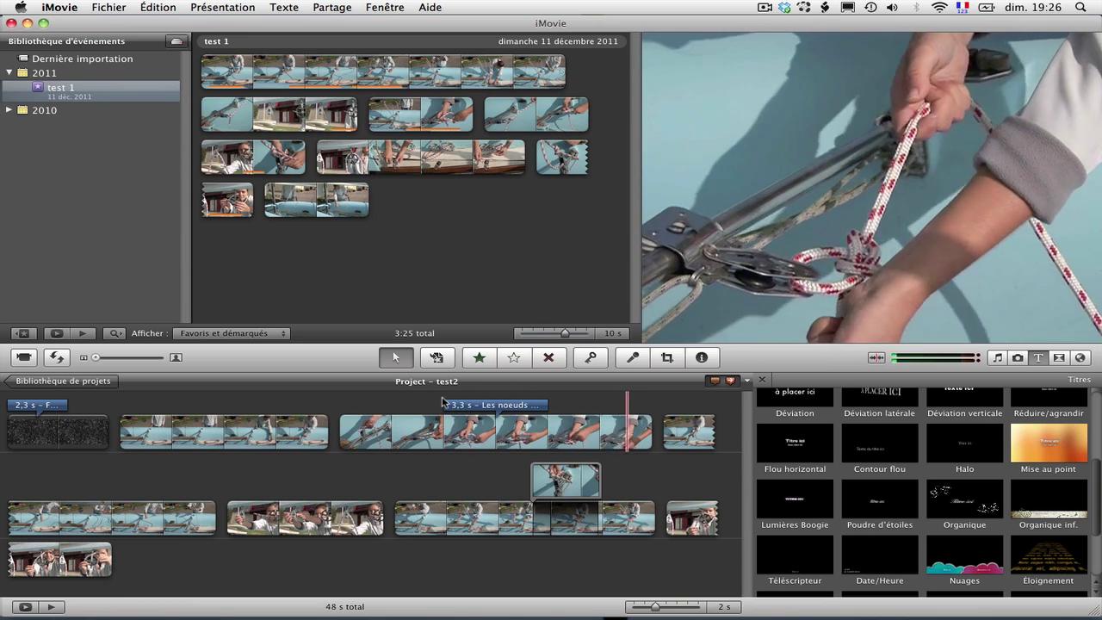
# Stop playback and add a Générique défilant title after the last clip of the project, on the Noir background.
pyautogui.press('space')
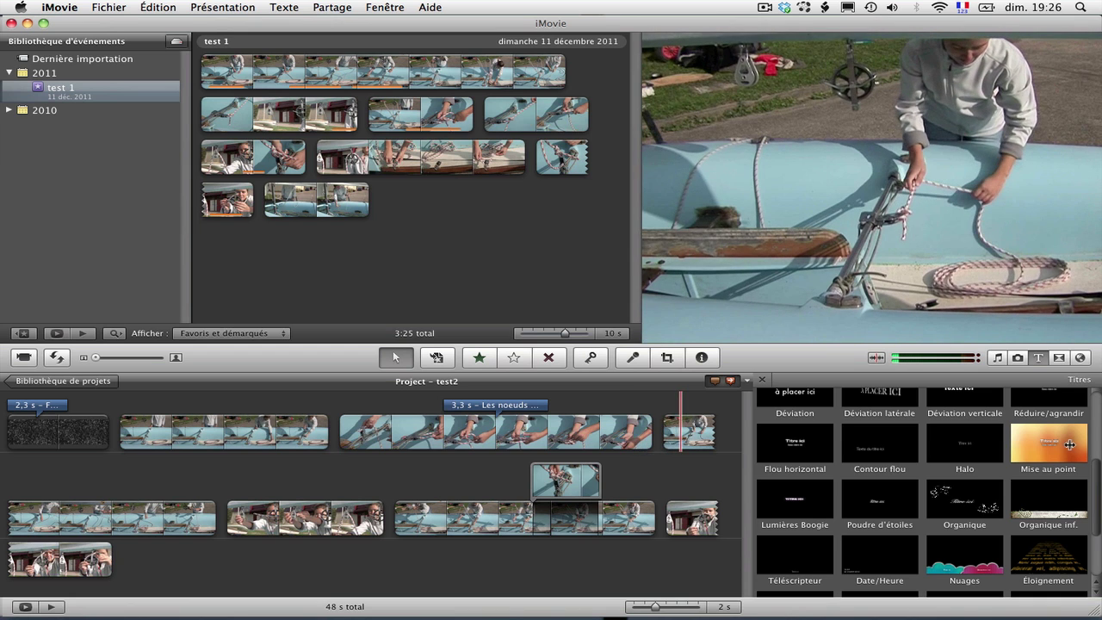
pyautogui.moveTo(1096, 473); pyautogui.dragTo(1096, 420)
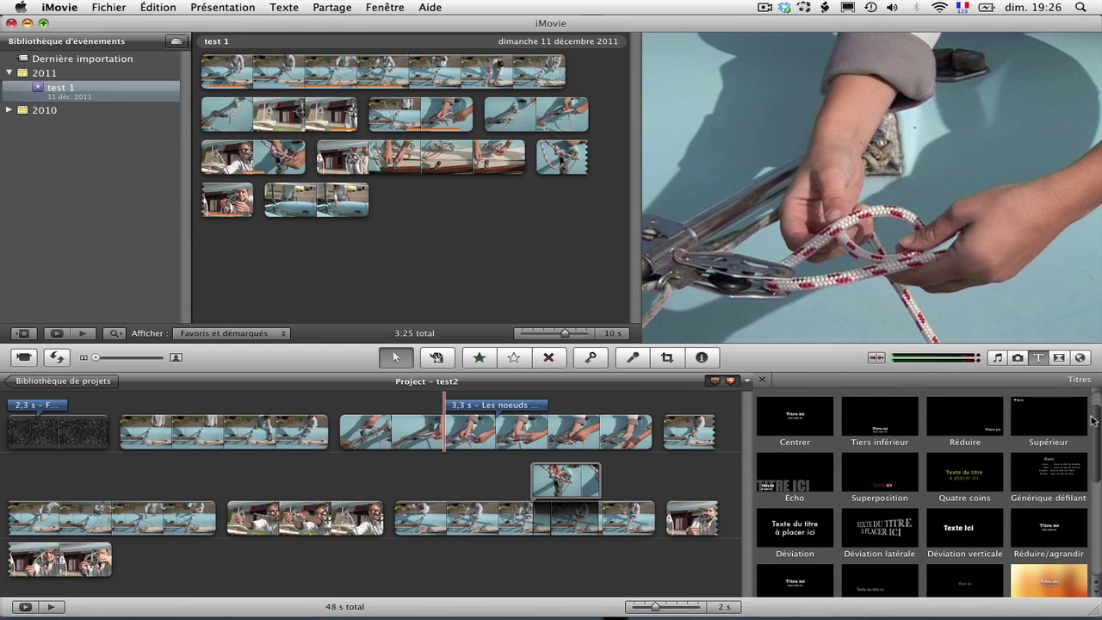
pyautogui.moveTo(1049, 472); pyautogui.dragTo(133, 561)
pyautogui.moveTo(130, 556); pyautogui.dragTo(129, 556)
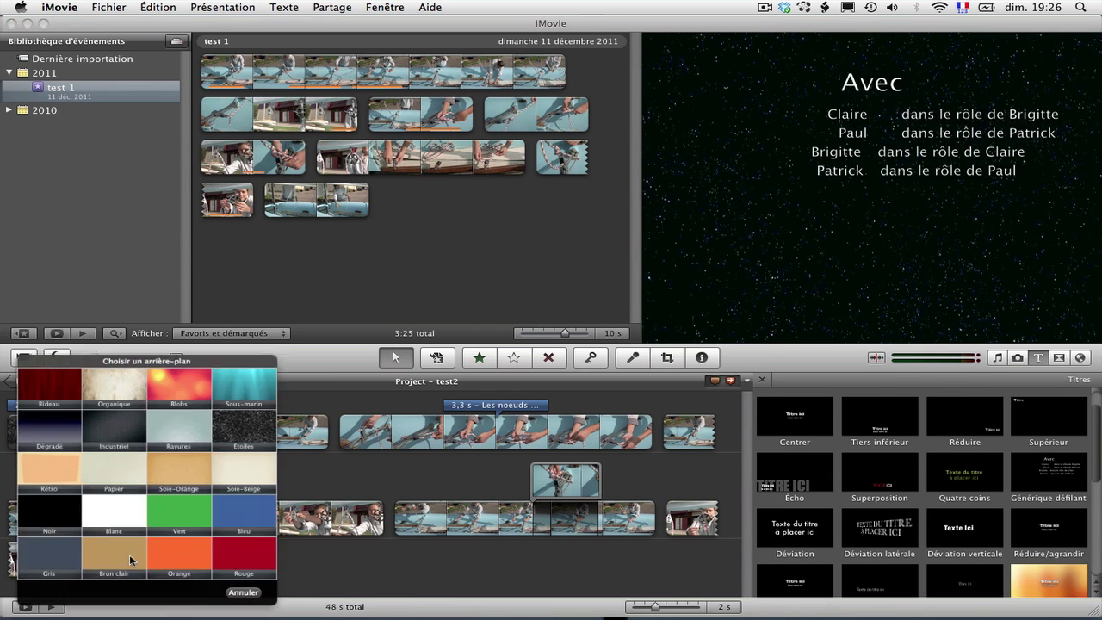
pyautogui.click(37, 512)
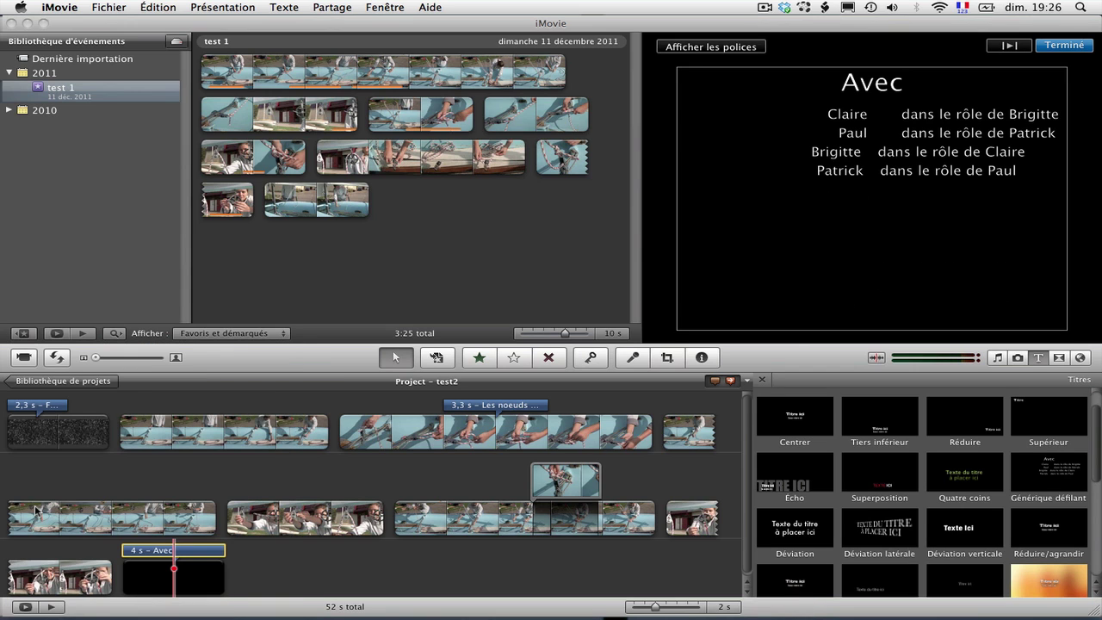
# Change the background behind the closing credits to Organique.
pyautogui.doubleClick(197, 590)
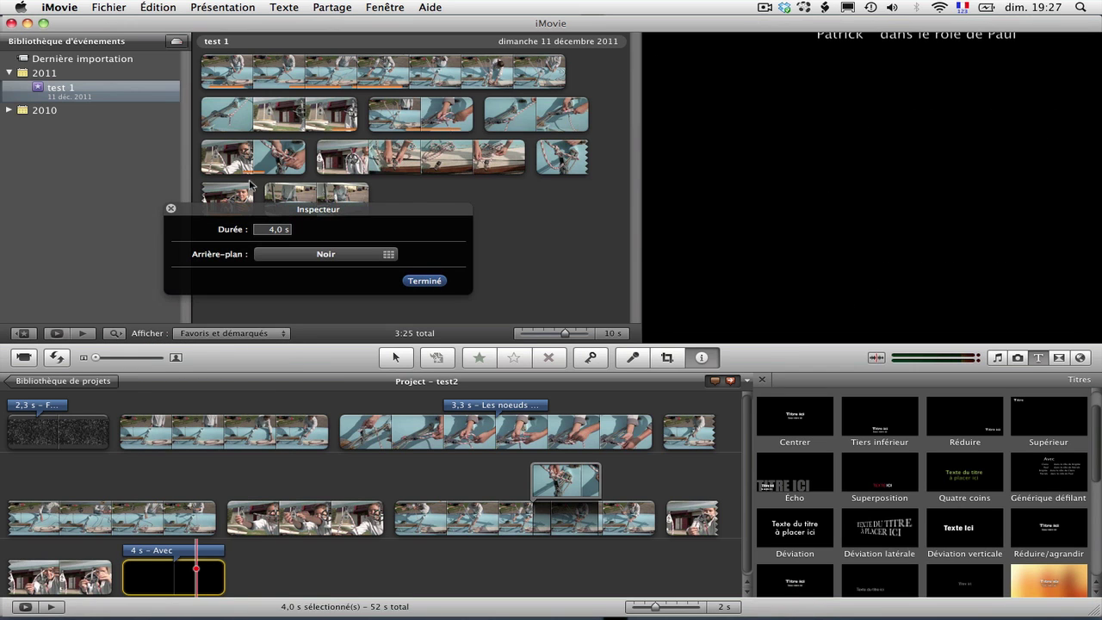
pyautogui.click(279, 254)
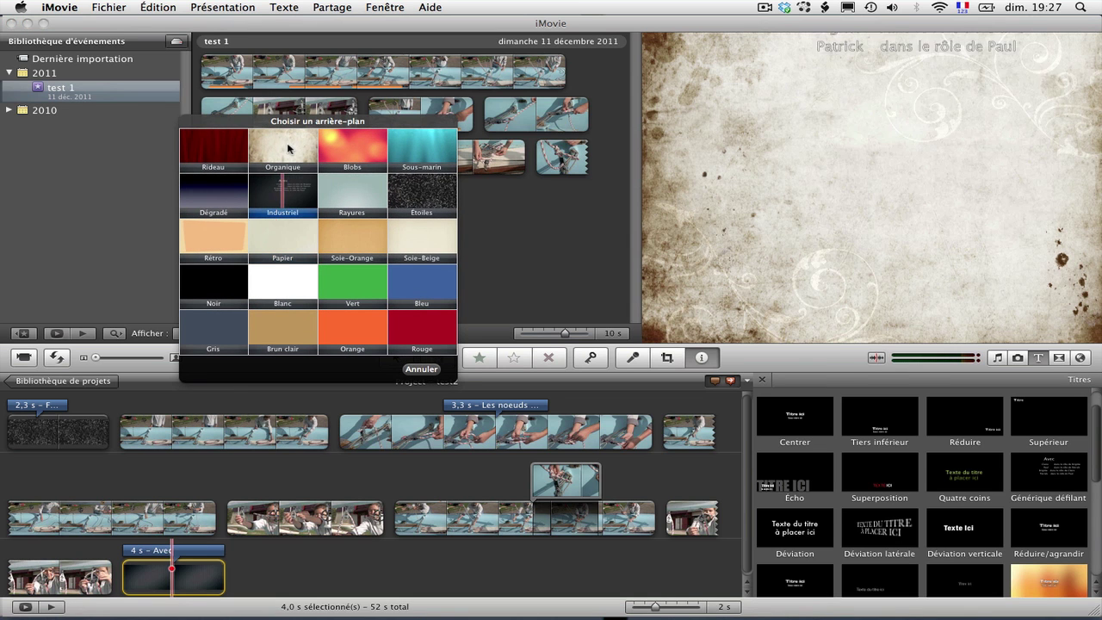
pyautogui.click(288, 148)
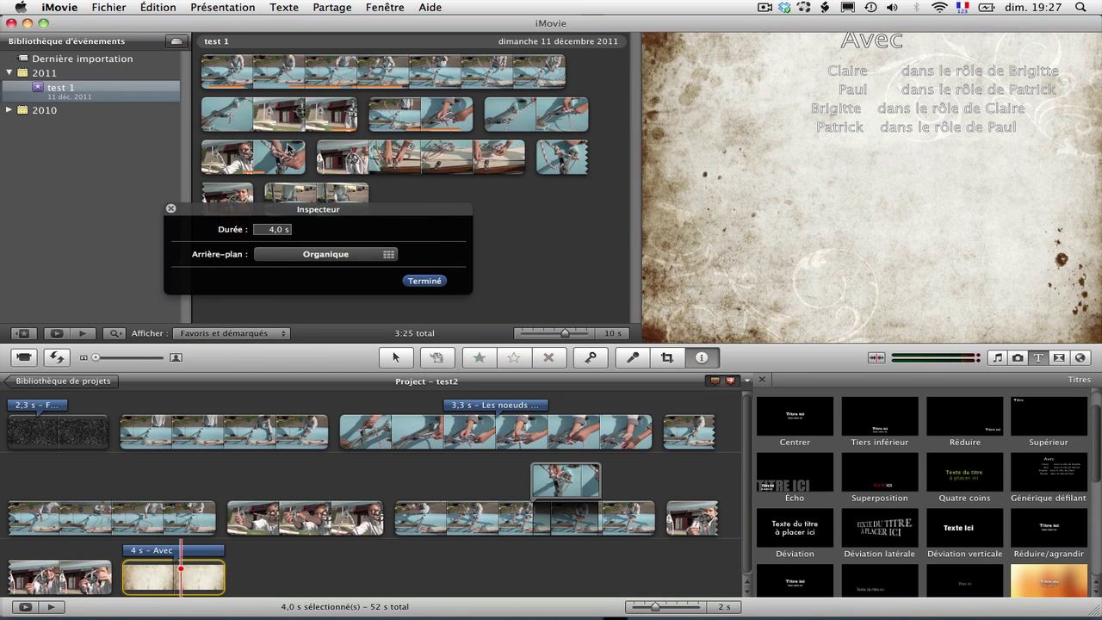
pyautogui.click(171, 209)
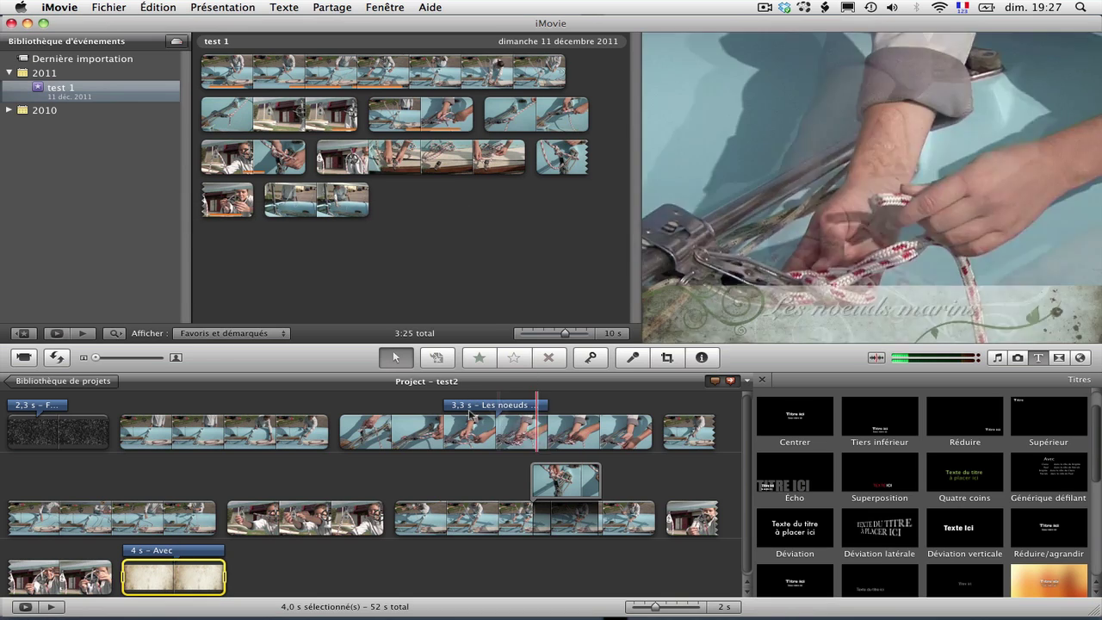
# Format the scrolling credits text in black Futura Medium, bold, without outline and left-aligned.
pyautogui.doubleClick(174, 568)
pyautogui.click(174, 550)
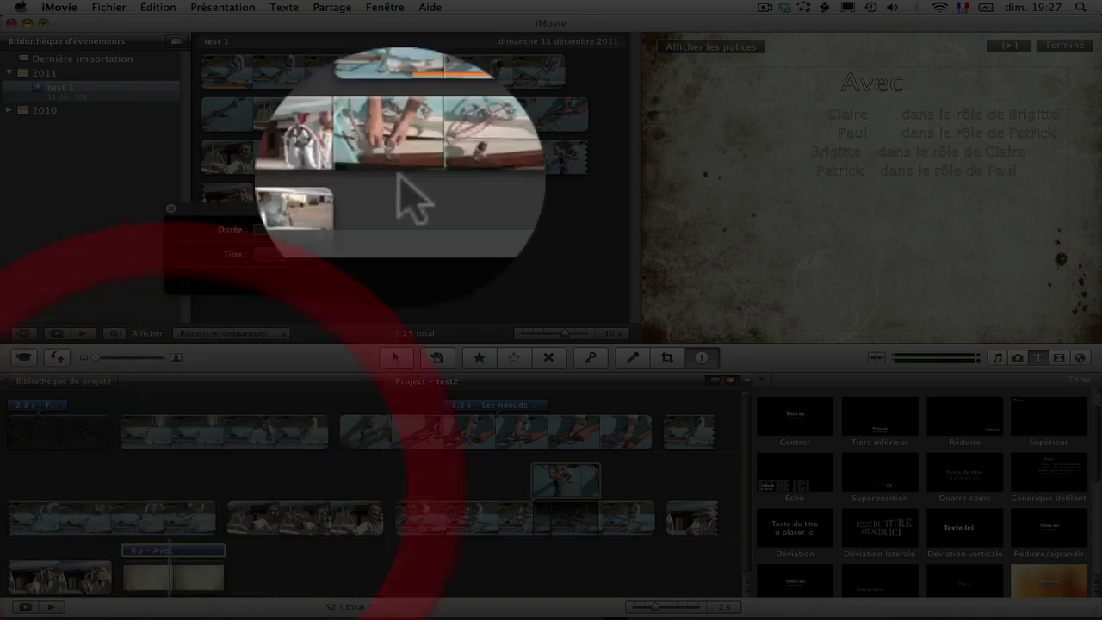
pyautogui.click(719, 45)
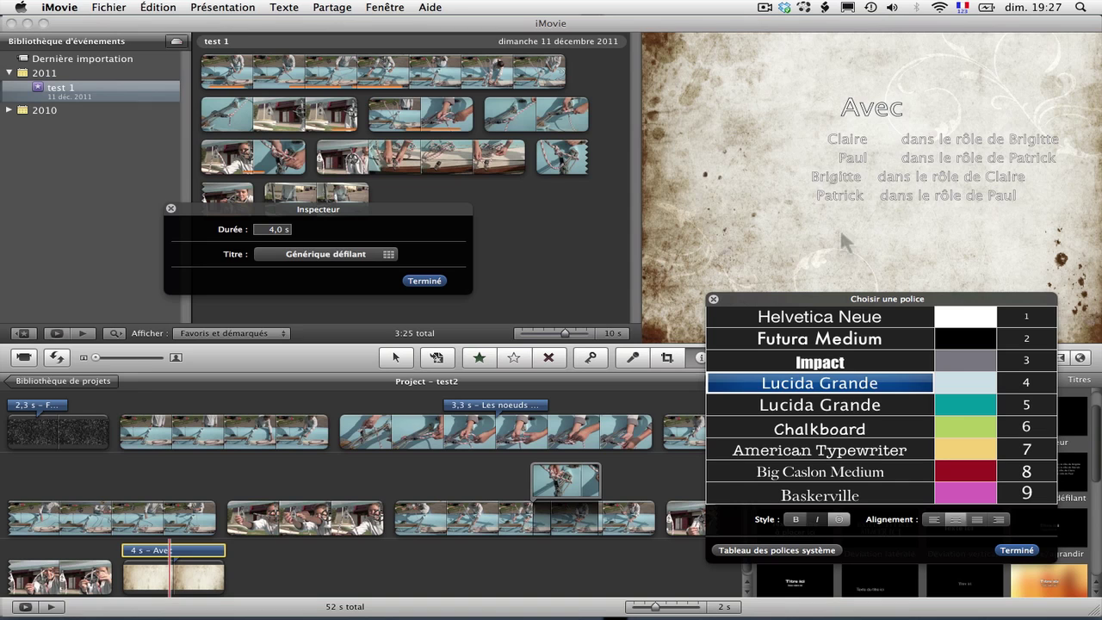
pyautogui.moveTo(781, 297); pyautogui.dragTo(454, 180)
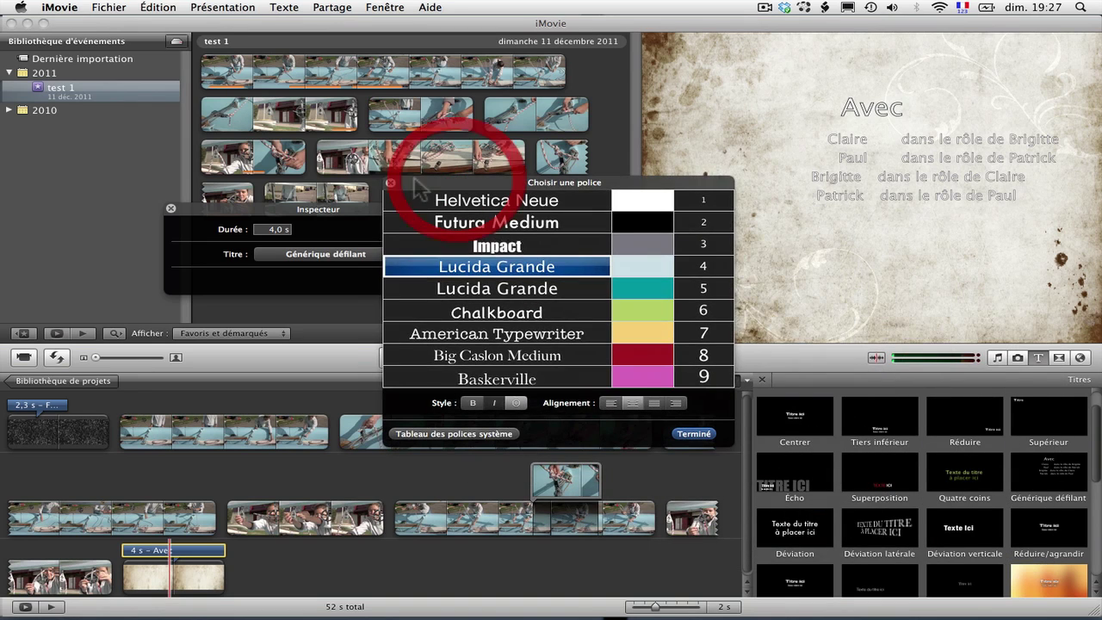
pyautogui.click(389, 181)
pyautogui.click(689, 46)
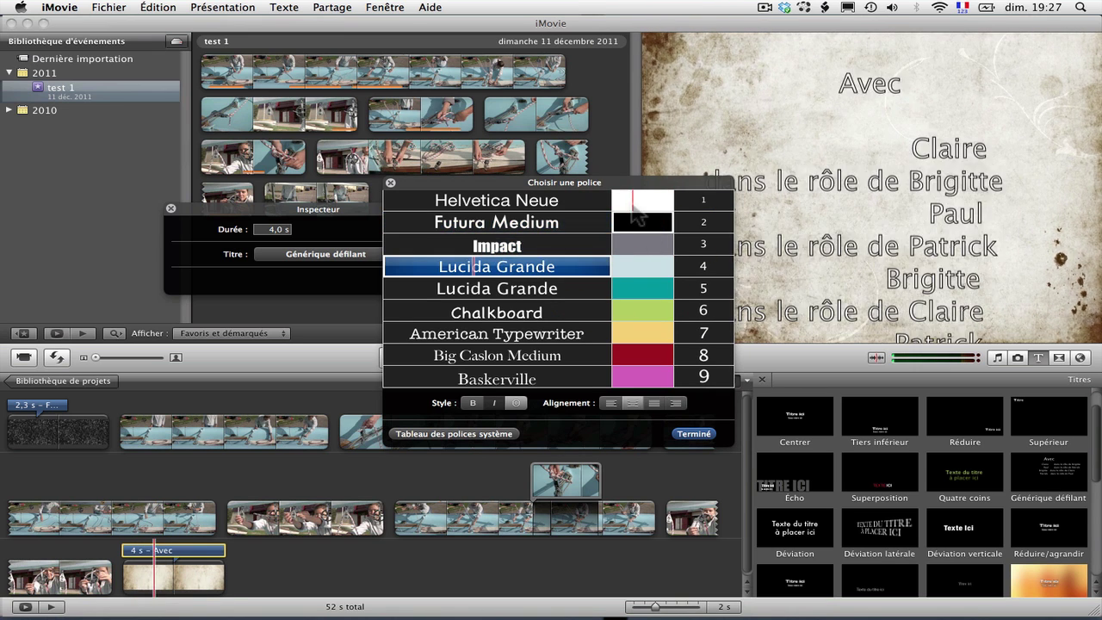
pyautogui.click(585, 222)
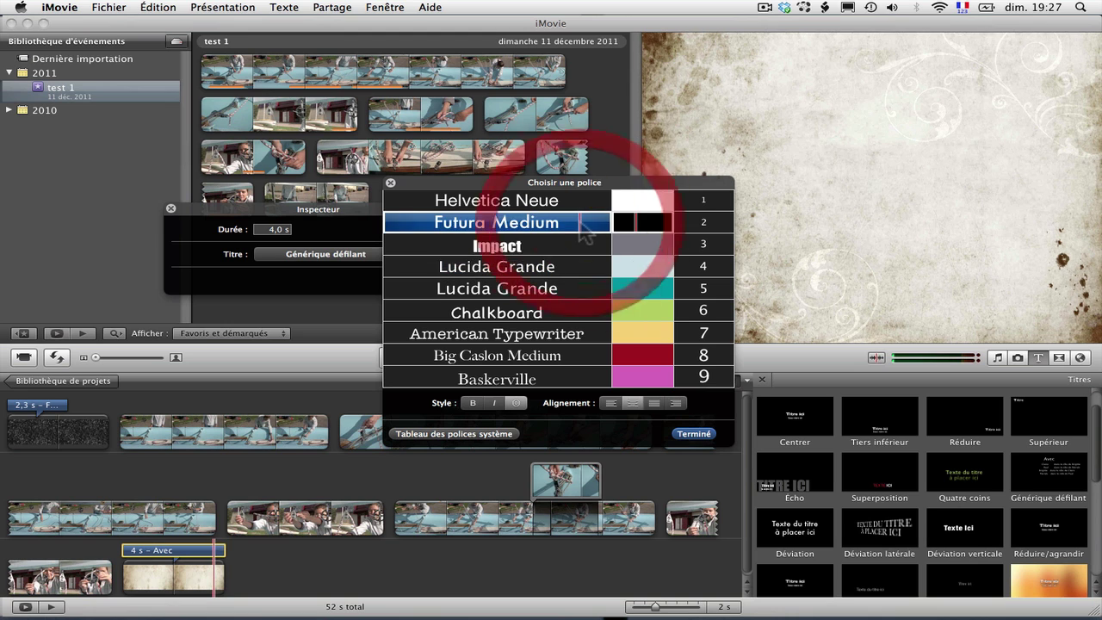
pyautogui.click(473, 404)
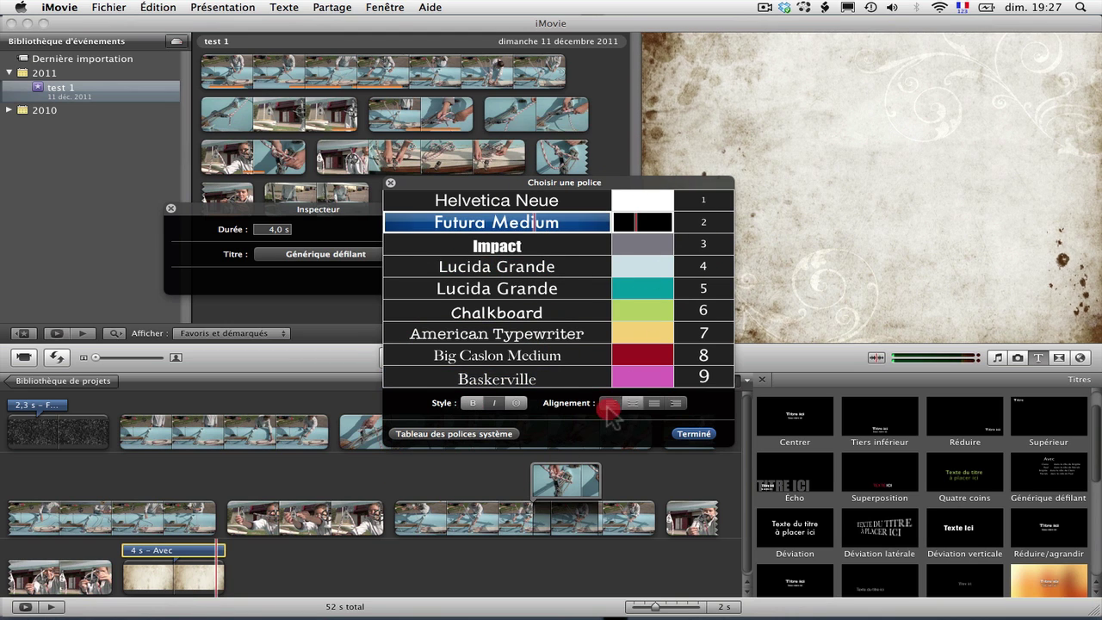
pyautogui.click(694, 434)
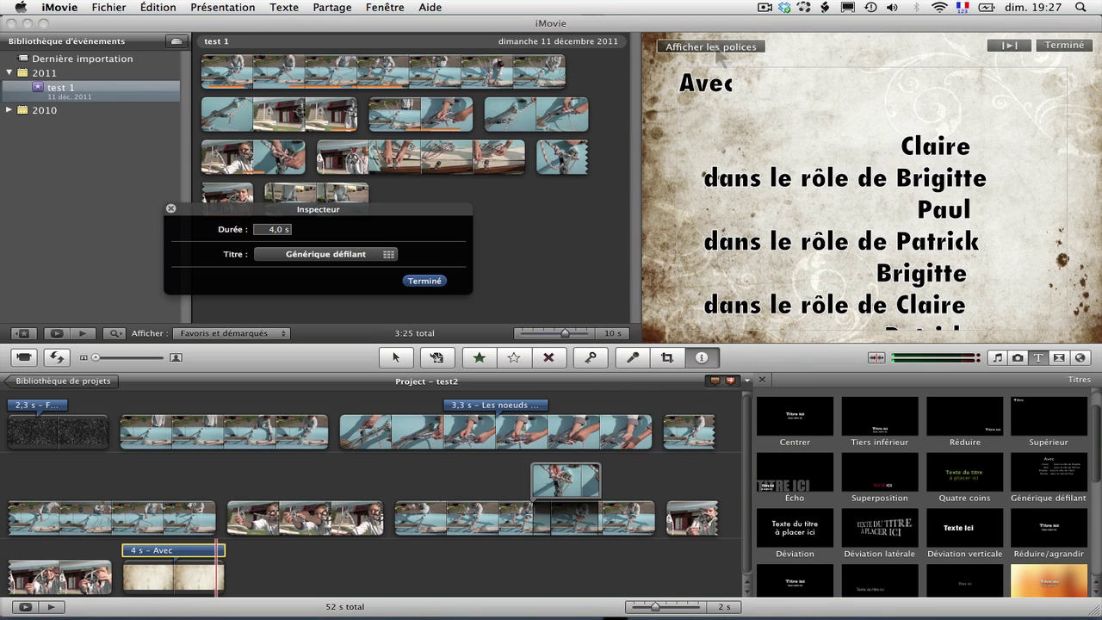
# Change the credits text to American Typewriter at size 3, centre it, and finish editing the title.
pyautogui.click(719, 49)
pyautogui.click(492, 246)
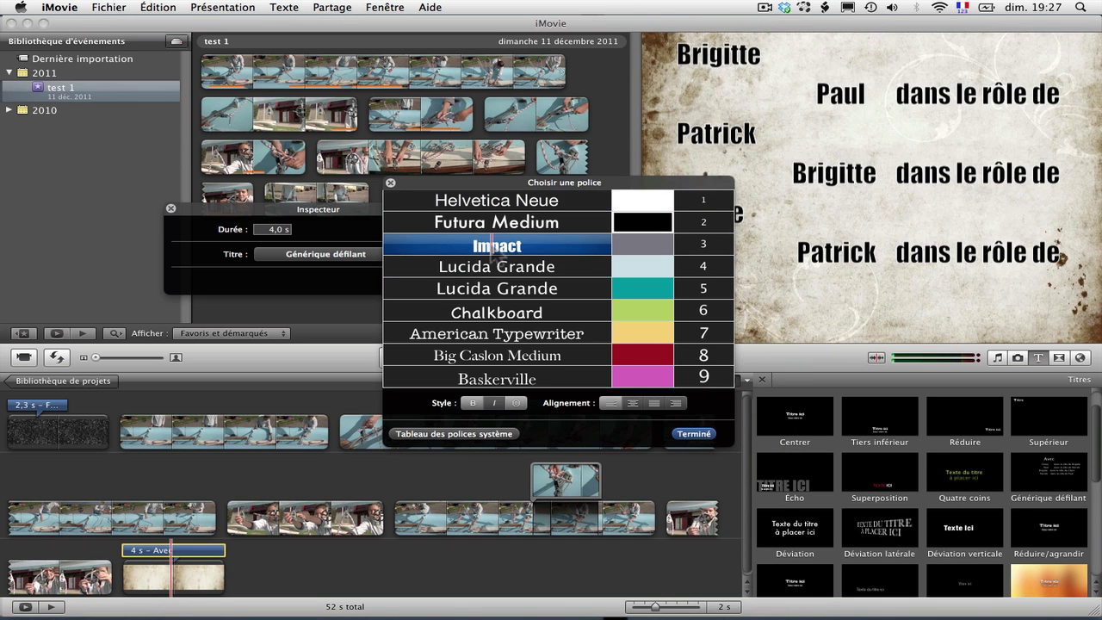
pyautogui.click(495, 266)
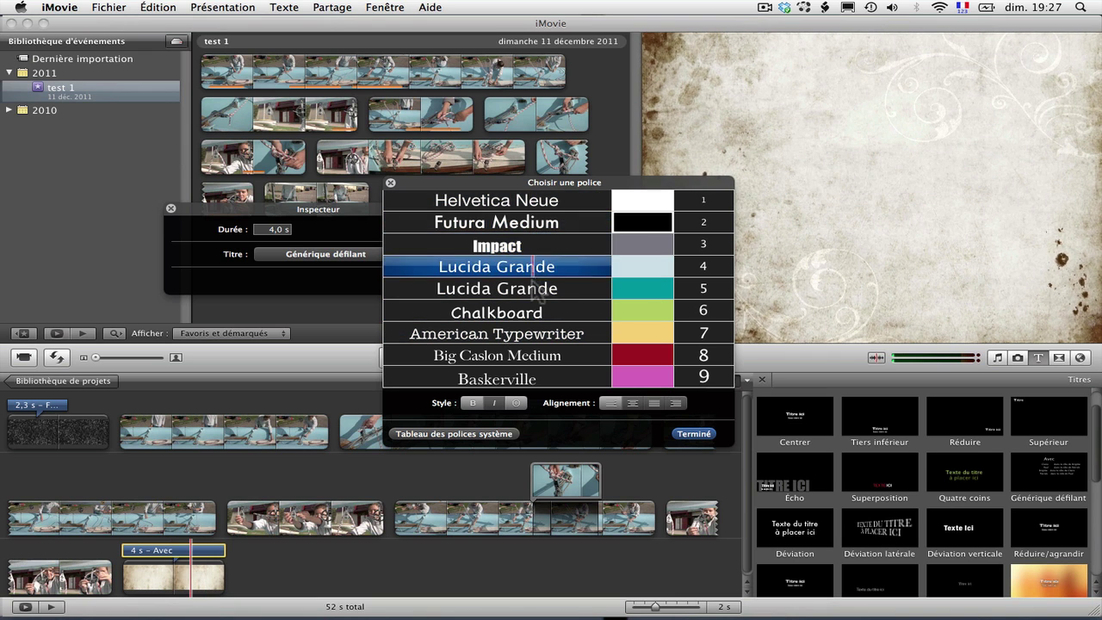
pyautogui.click(536, 336)
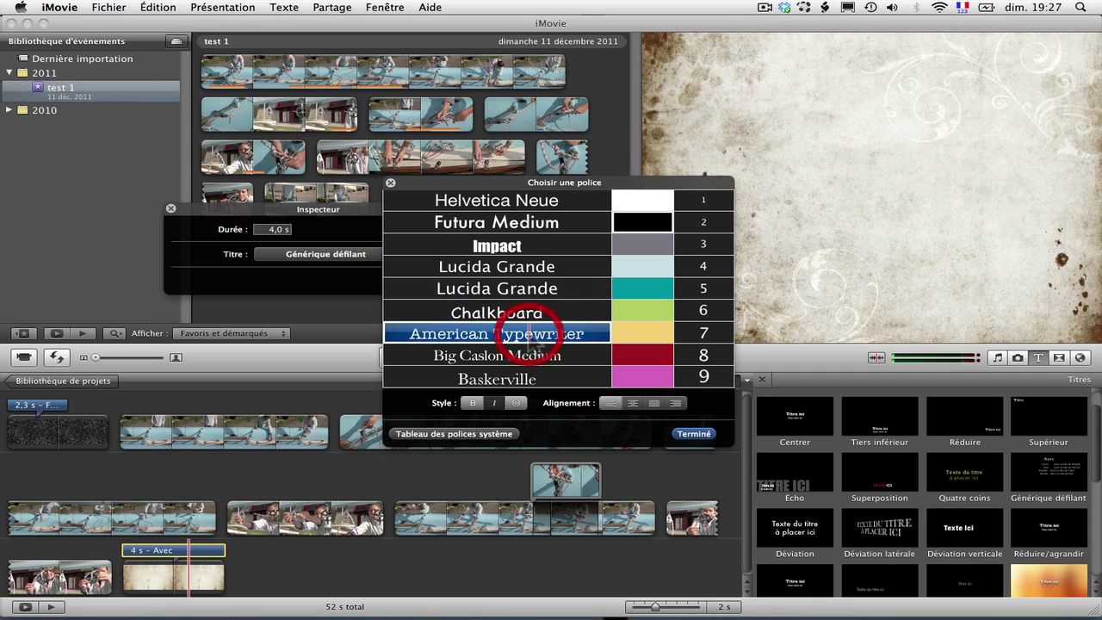
pyautogui.click(712, 225)
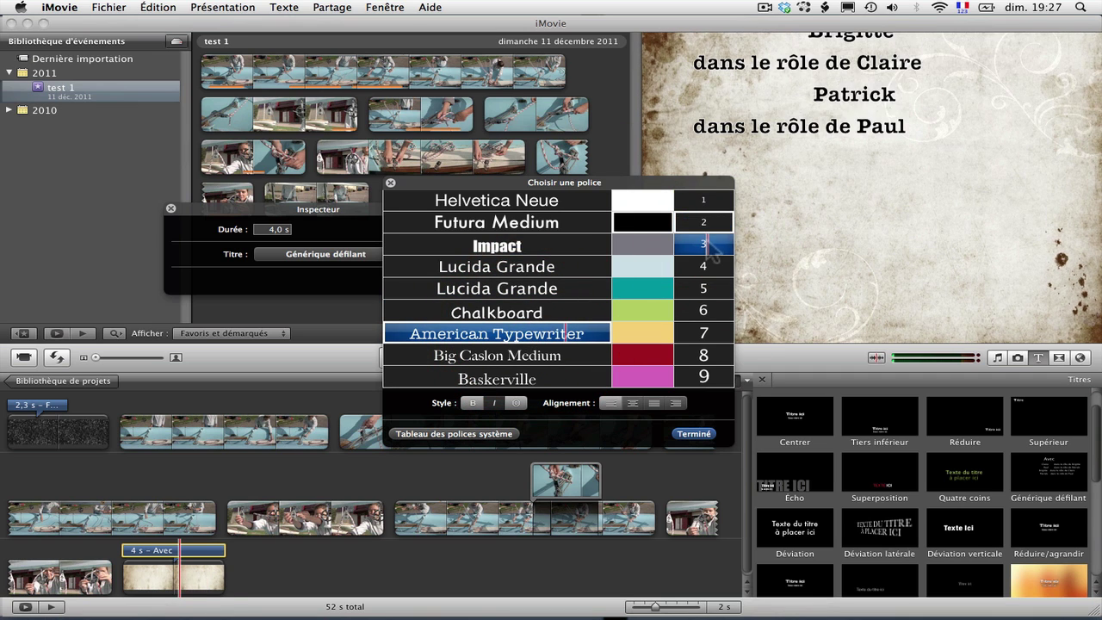
pyautogui.click(711, 248)
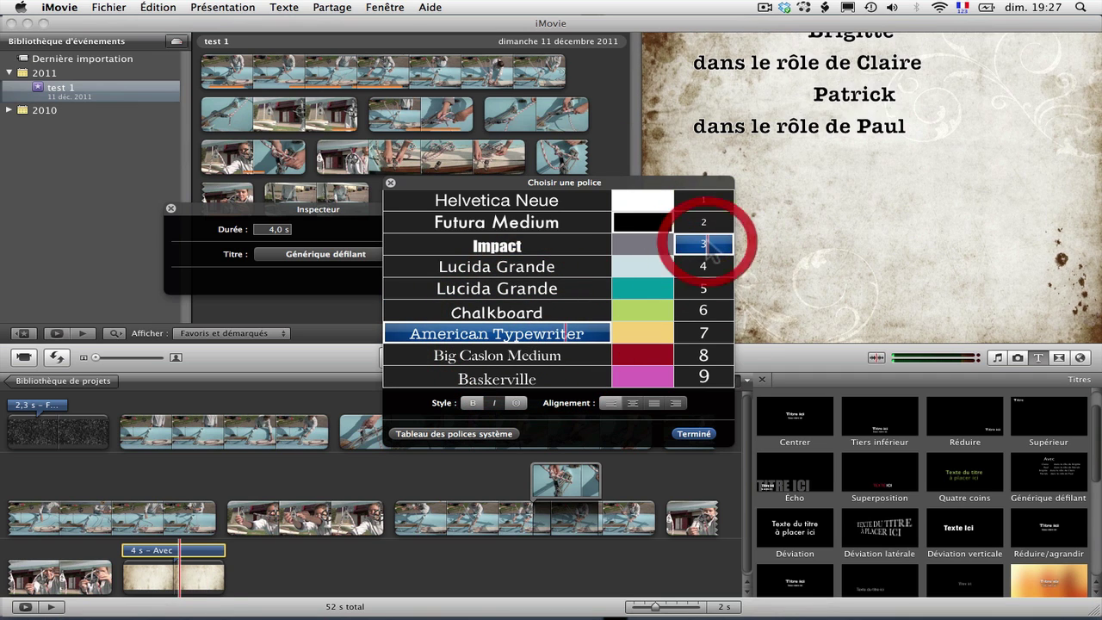
pyautogui.click(653, 403)
pyautogui.click(698, 435)
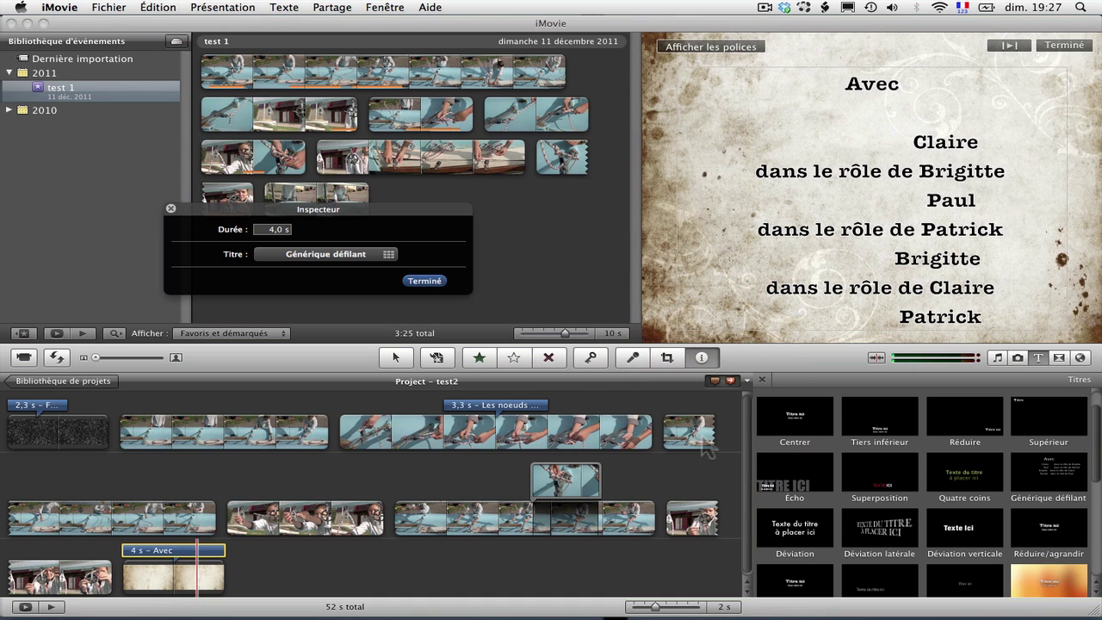
pyautogui.click(1064, 44)
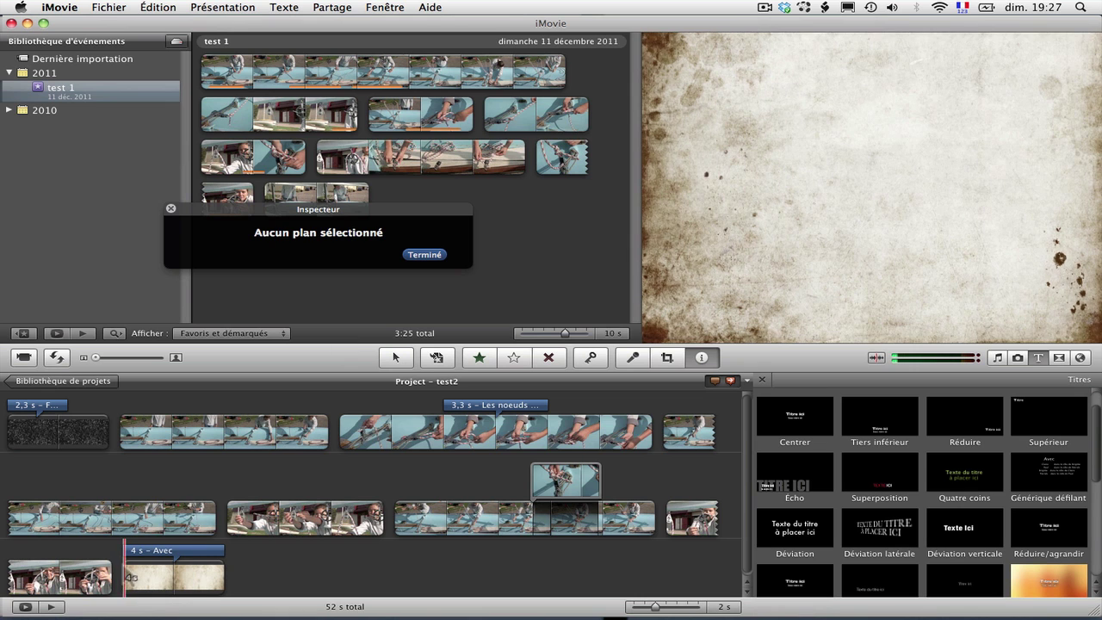
# Set the duration of the Organique background under the credits to 10 s.
pyautogui.click(128, 575)
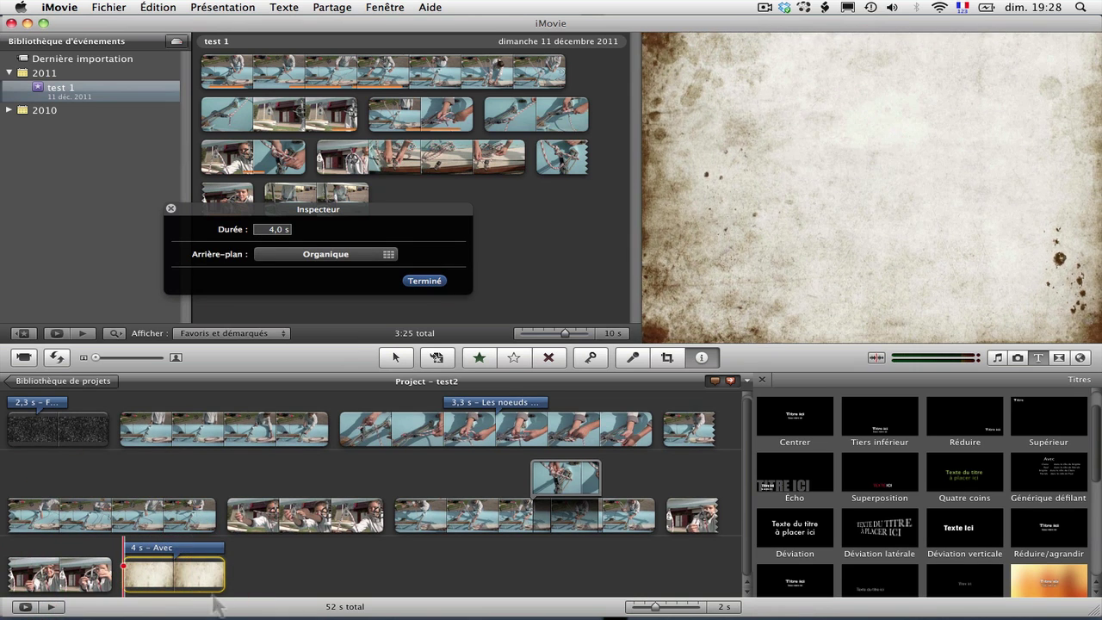
pyautogui.click(271, 229)
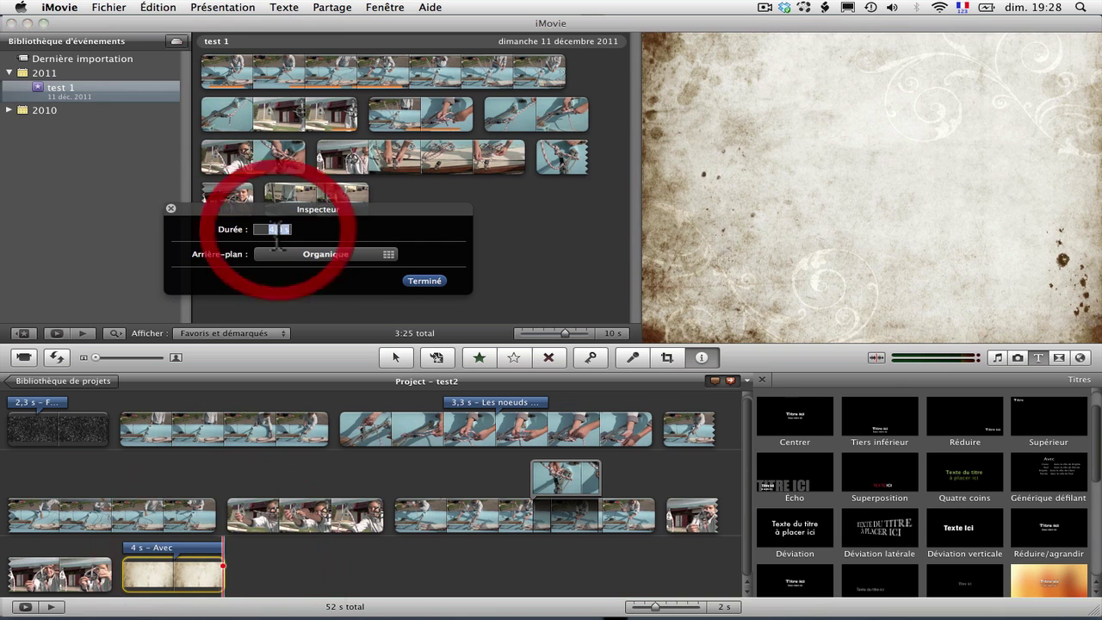
pyautogui.click(274, 229)
pyautogui.press('BackSpace')
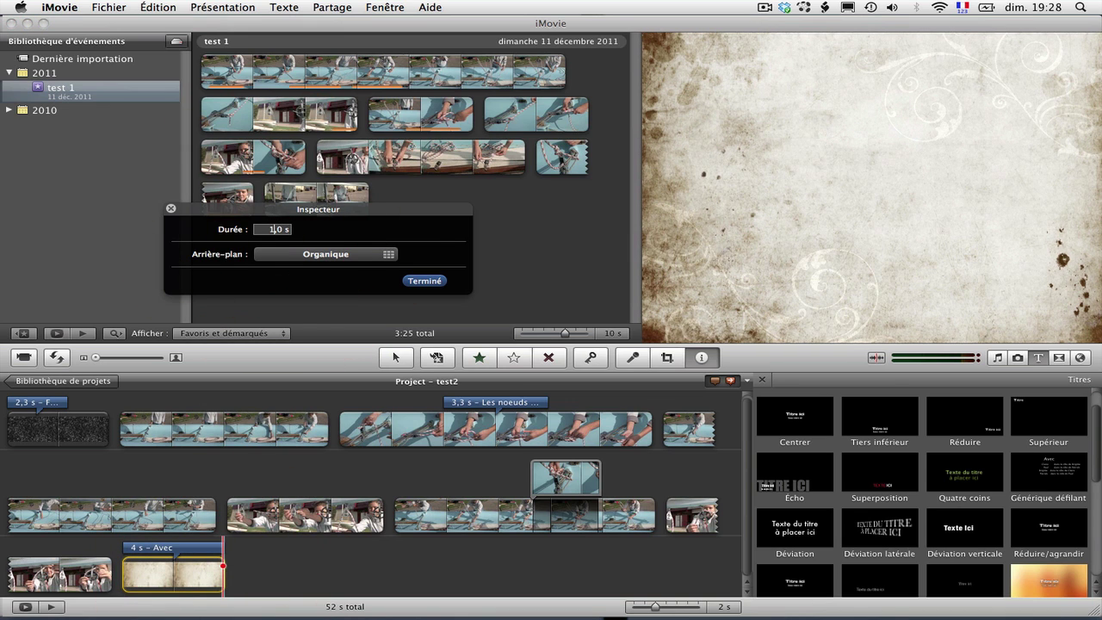
pyautogui.write('10')
pyautogui.press('Return')
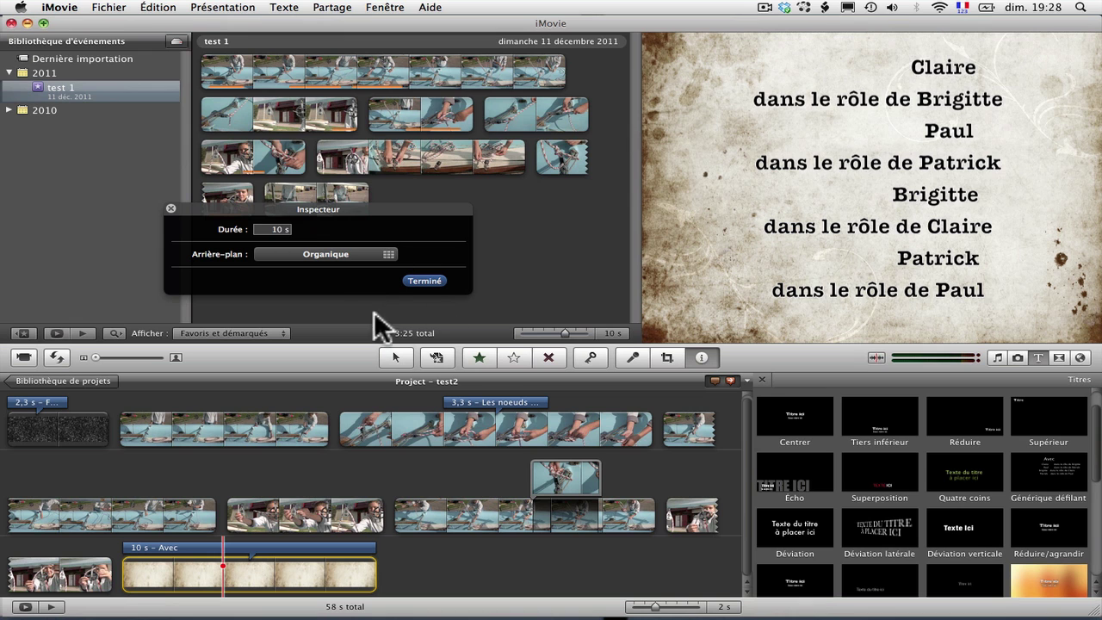
pyautogui.click(425, 281)
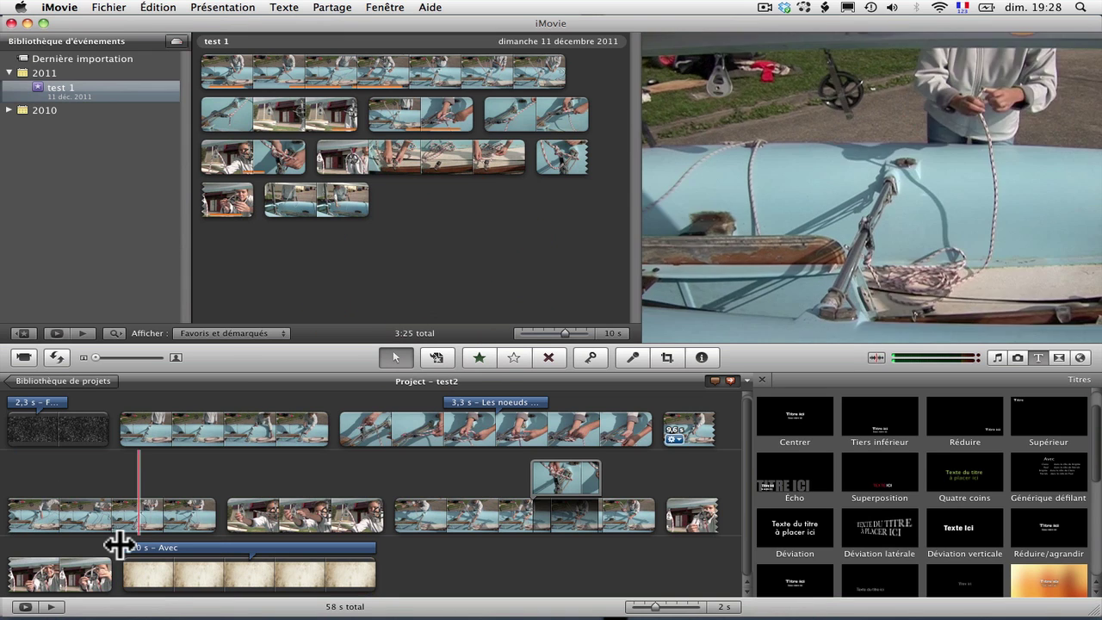
# Play the scrolling credits from their start, and check the title's settings in its inspector.
pyautogui.click(120, 544)
pyautogui.press('space')
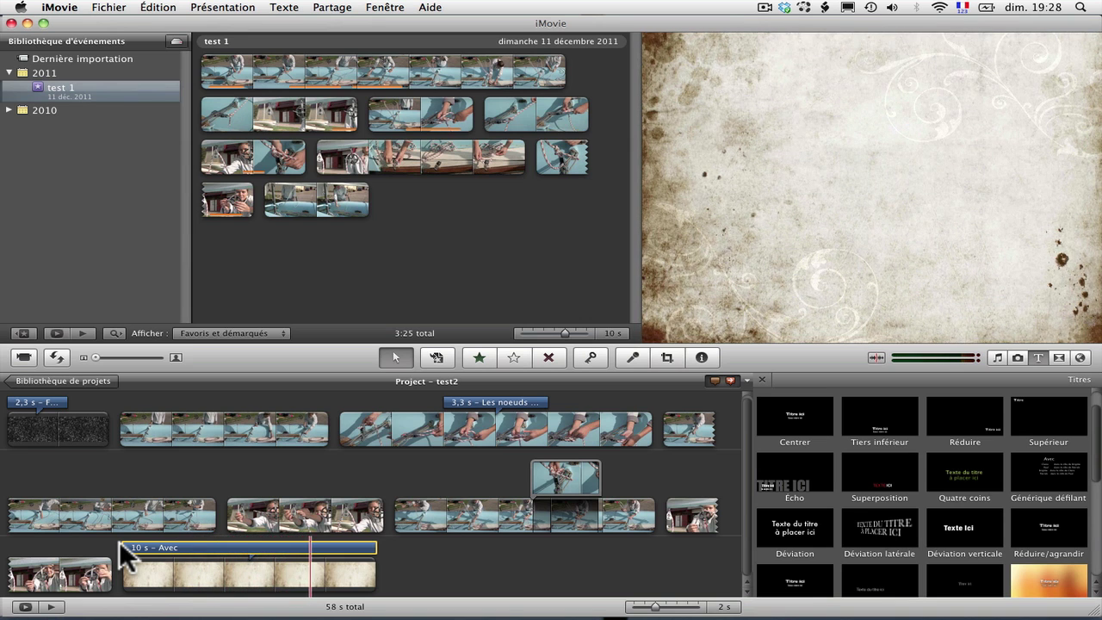
pyautogui.click(119, 542)
pyautogui.doubleClick(157, 545)
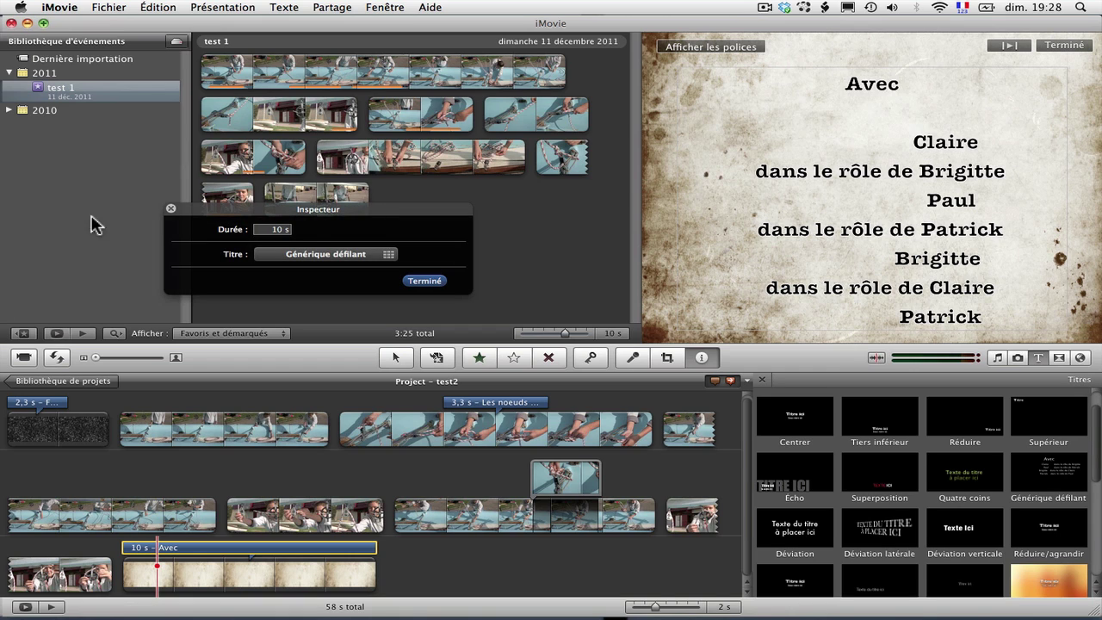
pyautogui.click(171, 212)
pyautogui.click(422, 564)
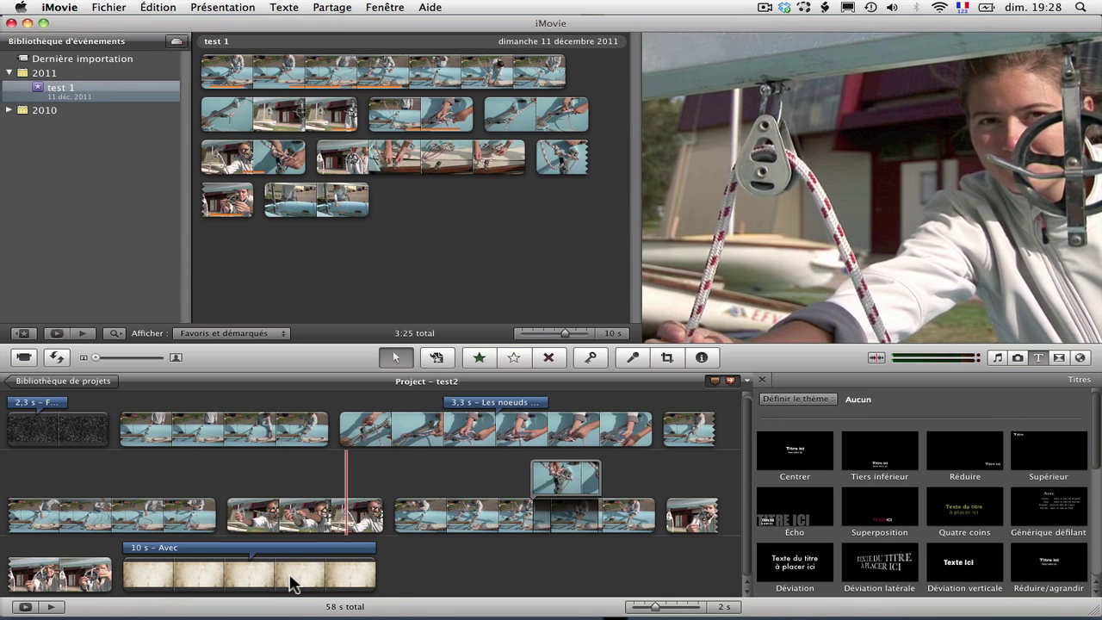
# Delete the closing Organique background and the opening star background together with their titles.
pyautogui.click(290, 578)
pyautogui.press('Delete')
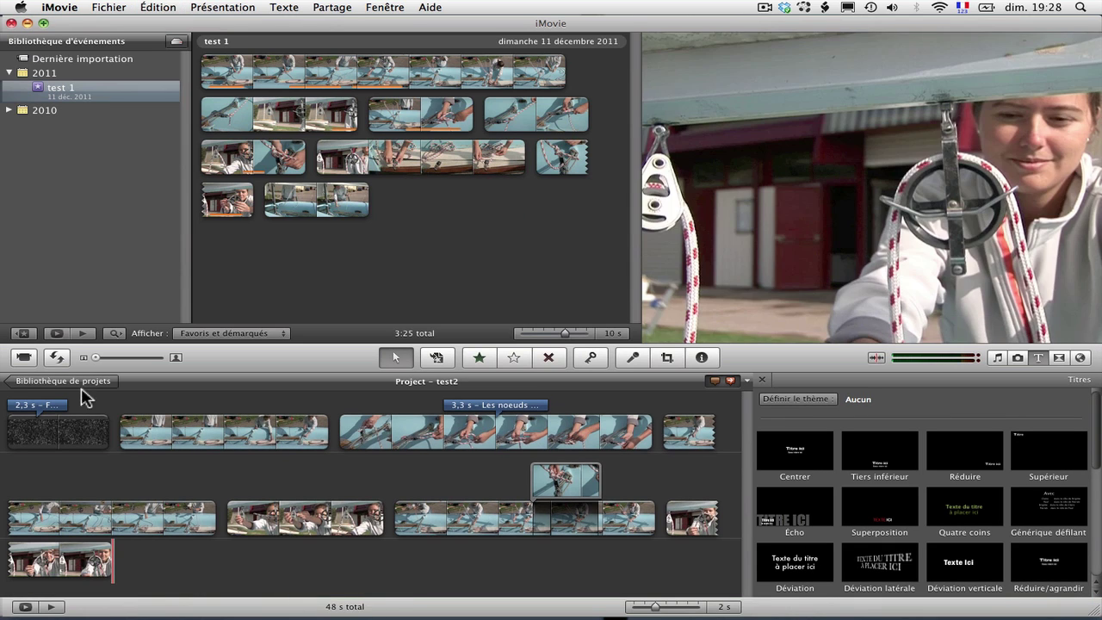
pyautogui.click(86, 435)
pyautogui.press('Delete')
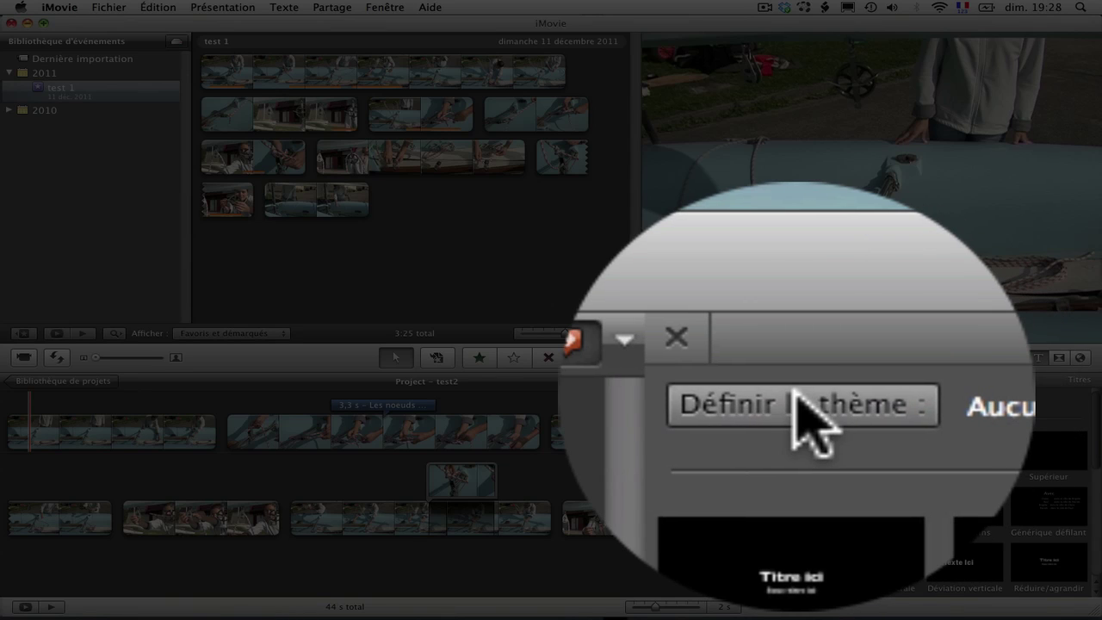
# Look through the automatic transition choices in the project theme settings, and apply the Tableau affichage theme.
pyautogui.click(887, 392)
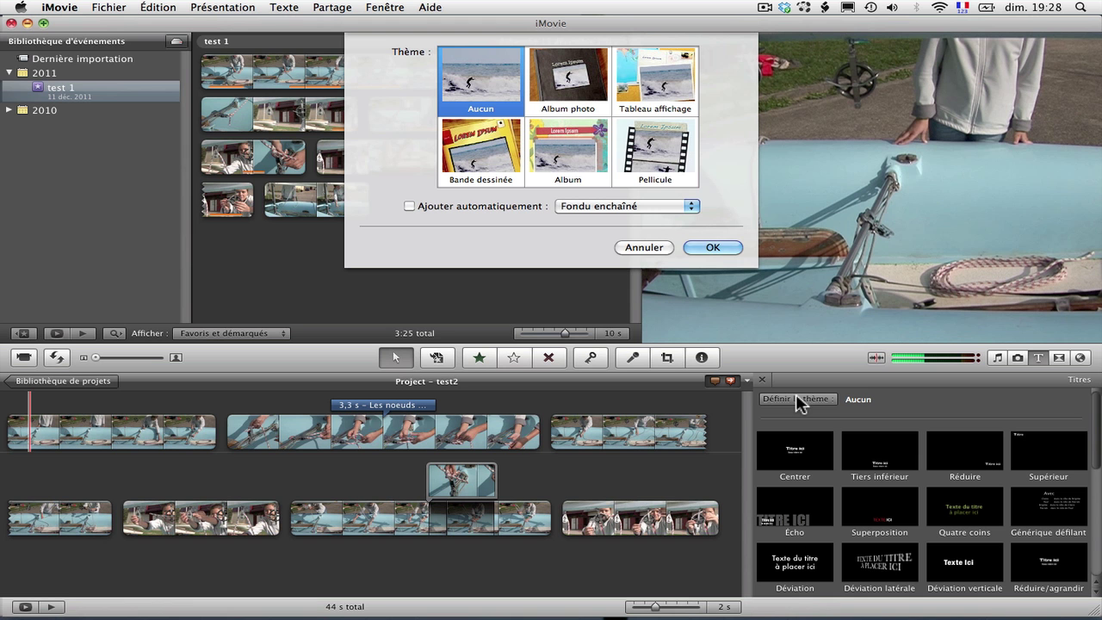
pyautogui.click(584, 208)
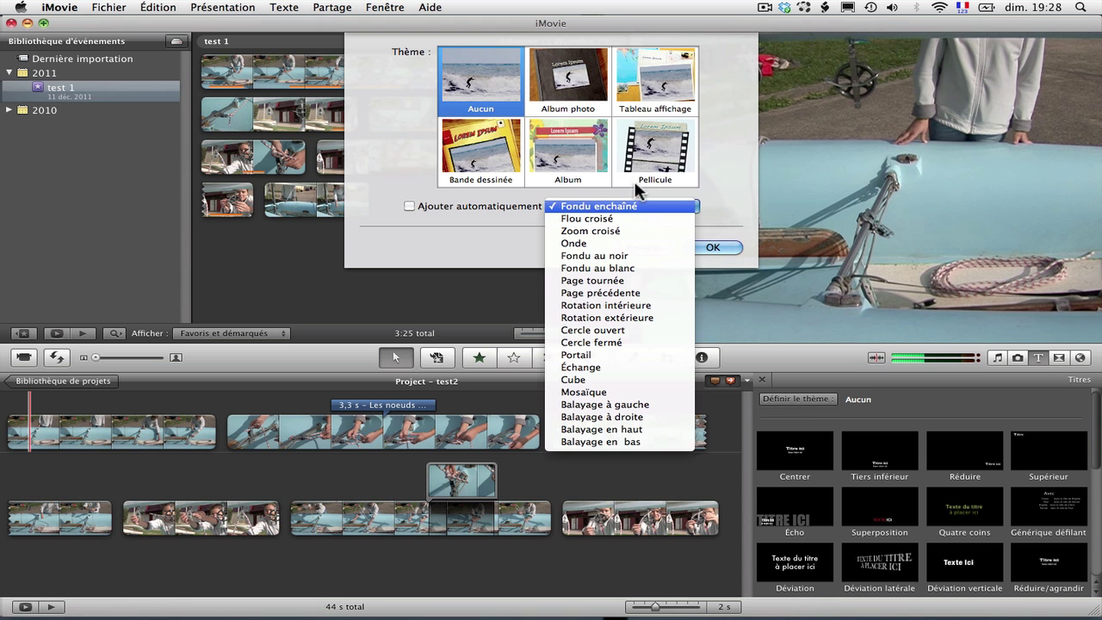
pyautogui.click(713, 181)
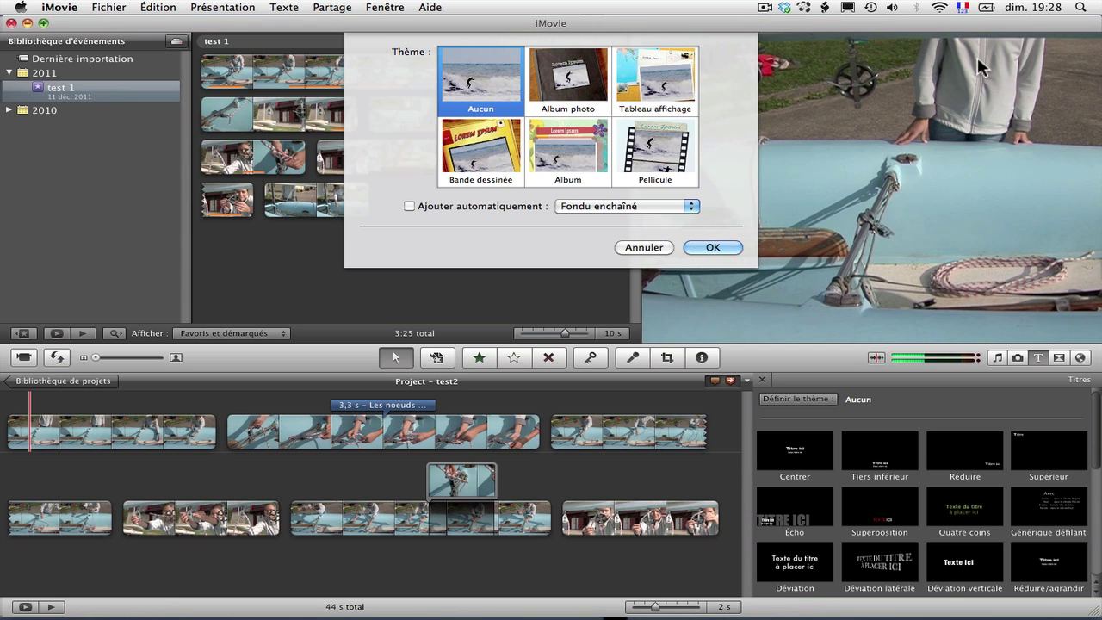
pyautogui.click(659, 81)
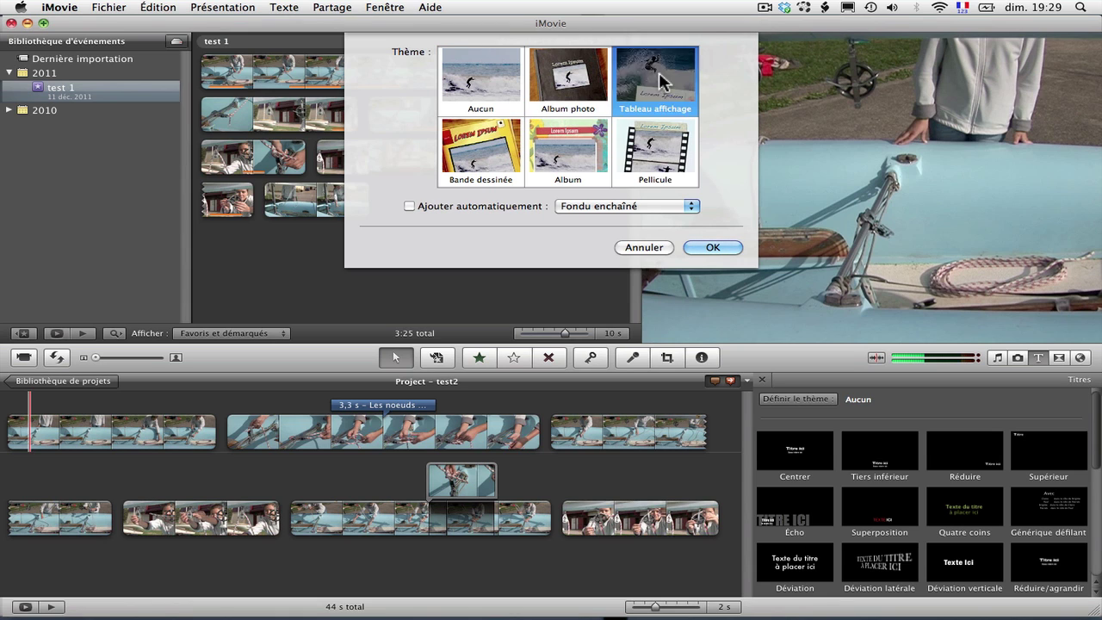
pyautogui.click(721, 248)
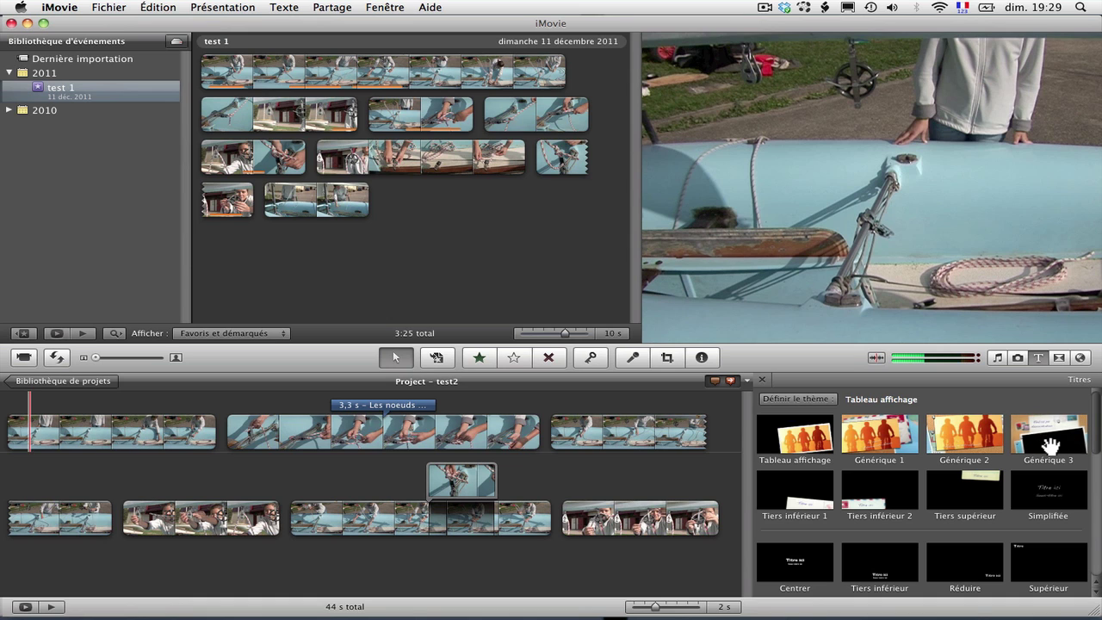
# Add the Générique 3 themed title at the start of the first clip, and replace its second text line with UNPIDF.
pyautogui.moveTo(1050, 443)
pyautogui.mouseDown()
pyautogui.moveTo(515, 347)
pyautogui.moveTo(4, 452)
pyautogui.moveTo(4, 432)
pyautogui.moveTo(357, 395)
pyautogui.moveTo(1074, 397)
pyautogui.moveTo(1037, 446)
pyautogui.mouseUp()
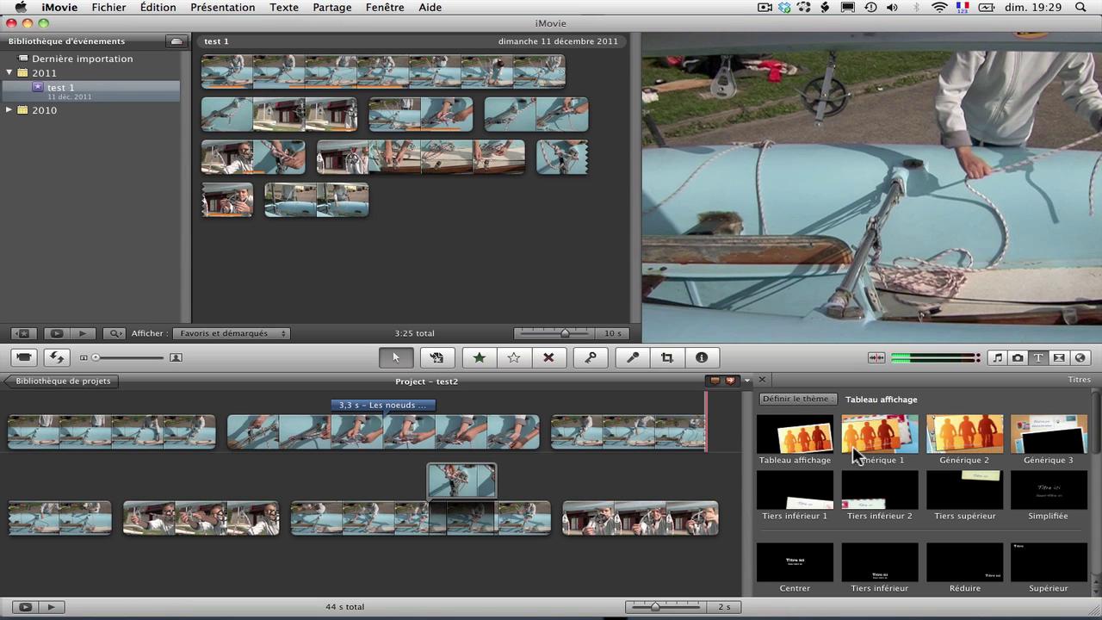
pyautogui.moveTo(1042, 435); pyautogui.dragTo(23, 439)
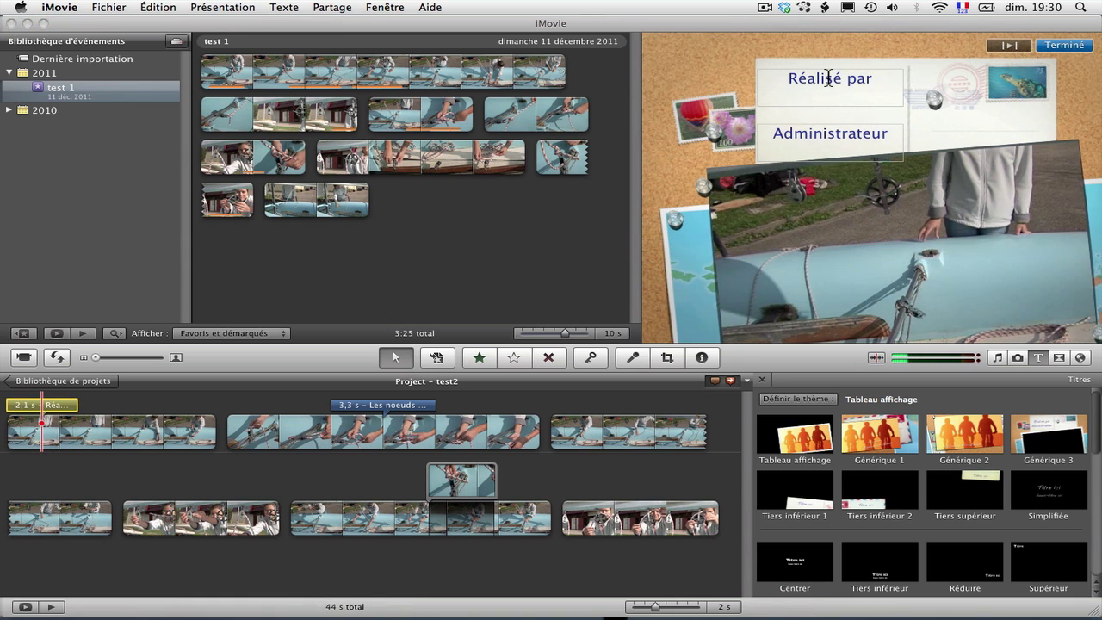
pyautogui.click(828, 78)
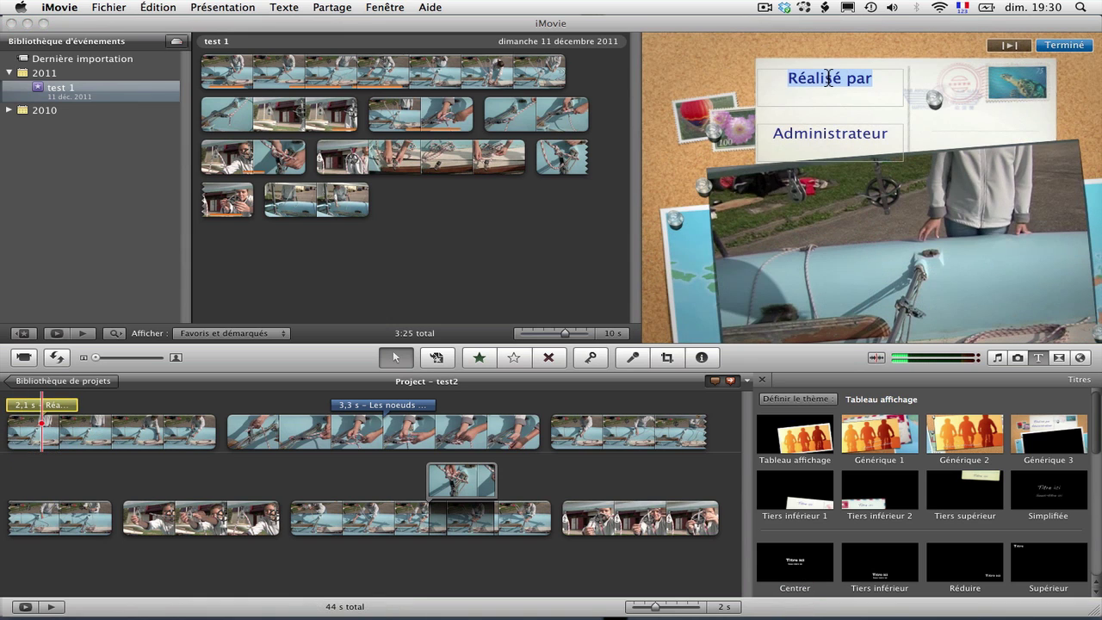
pyautogui.click(813, 135)
pyautogui.press('BackSpace')
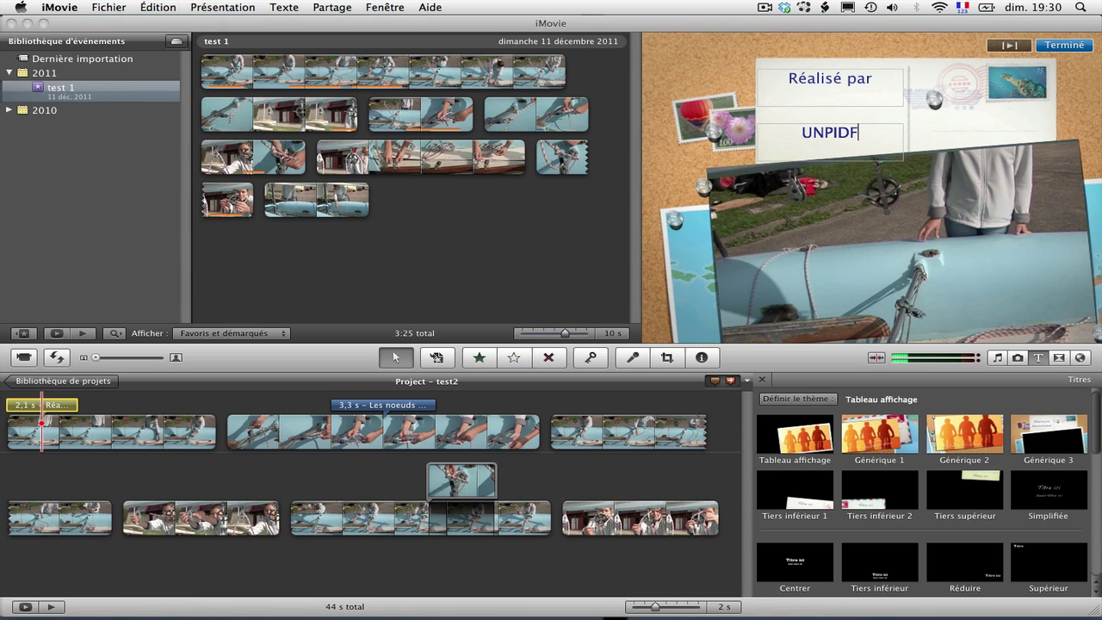
pyautogui.click(1065, 47)
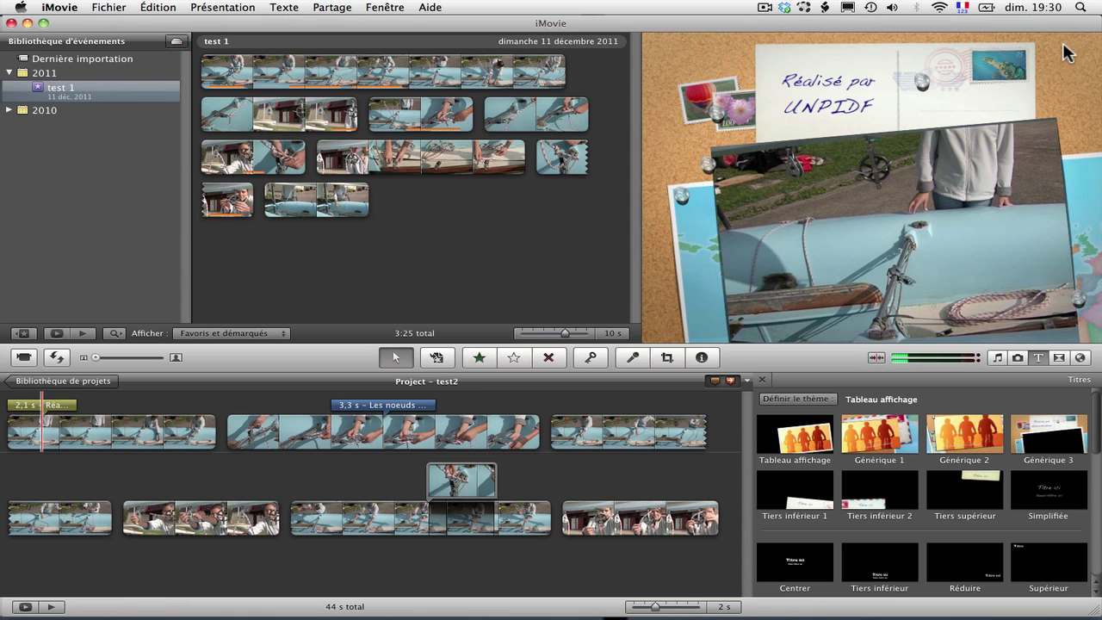
pyautogui.moveTo(12, 390); pyautogui.dragTo(2, 402)
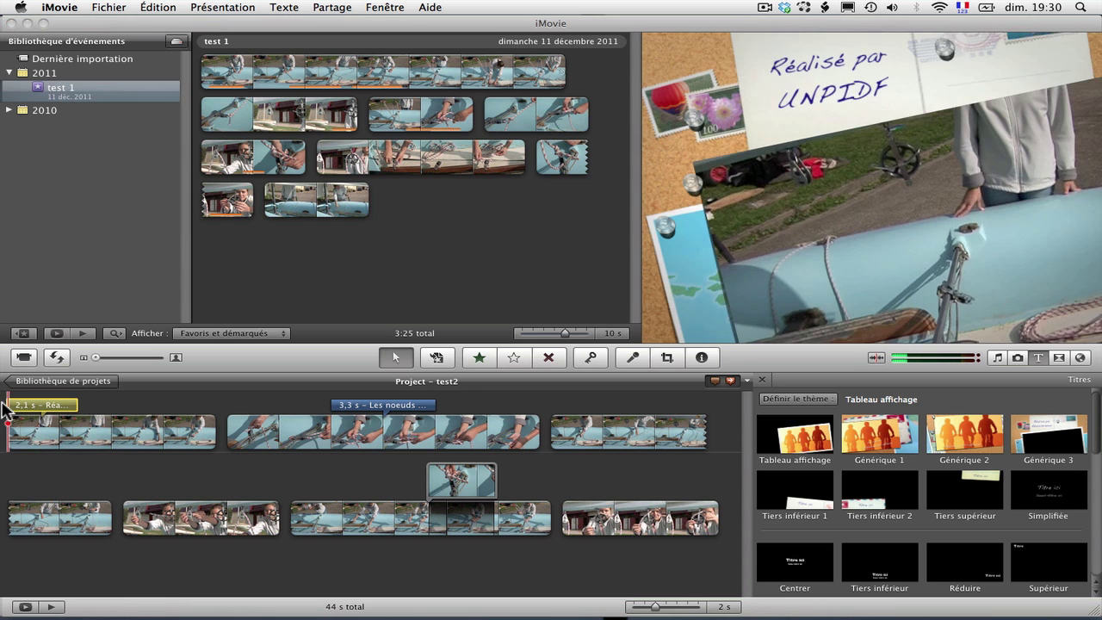